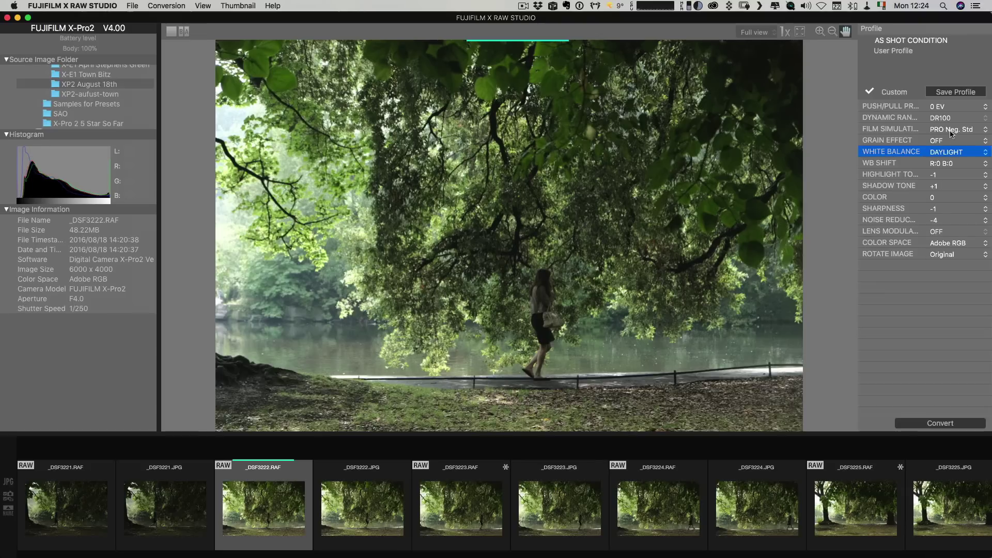
Switch the forest photo to Velvia/VIVID and keep the taxi photo's sharpness at -1
{"action": "left_click", "coordinate": [952, 133]}
{"action": "left_click", "coordinate": [930, 93]}
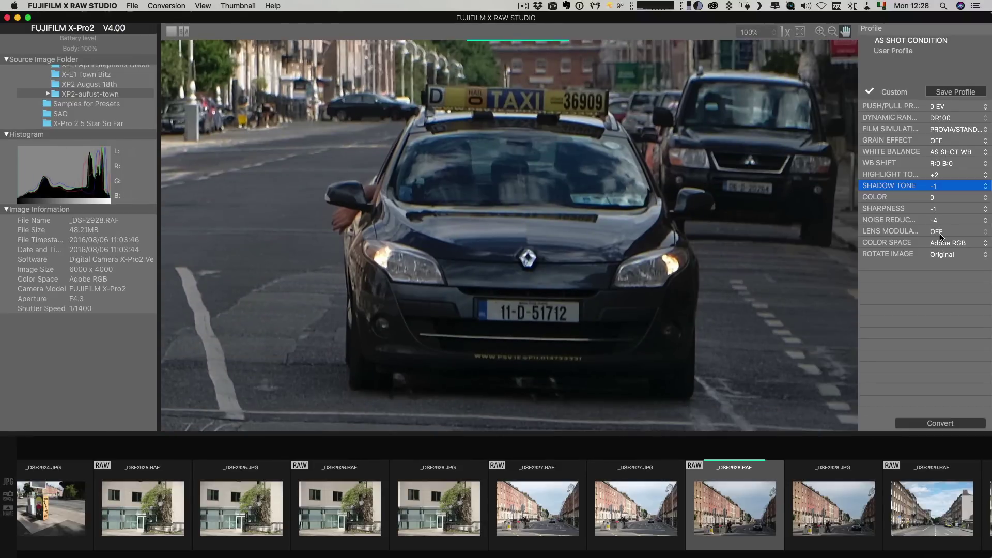
{"action": "left_click", "coordinate": [949, 209]}
{"action": "left_click", "coordinate": [949, 210]}
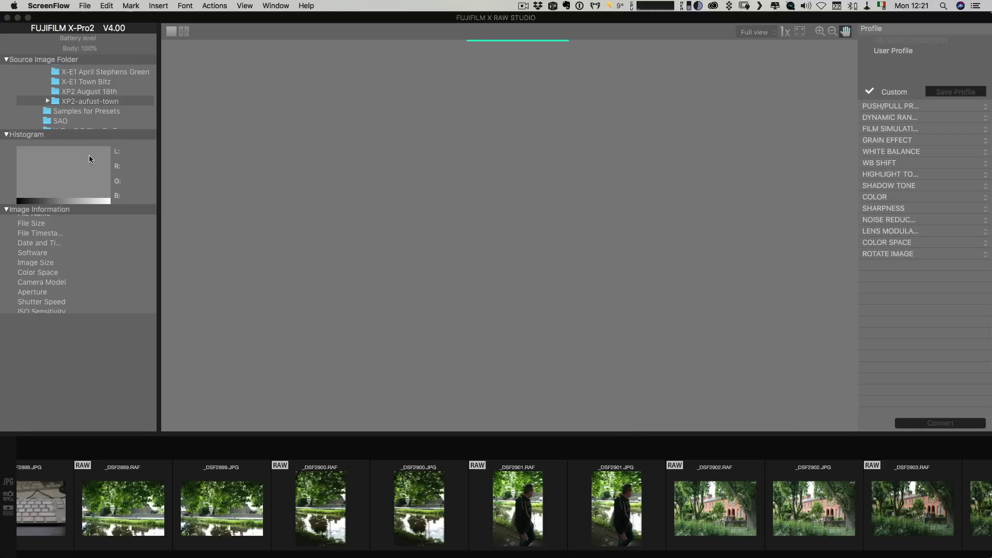
{"action": "scroll", "coordinate": [69, 88], "scroll_direction": "up", "scroll_amount": 15}
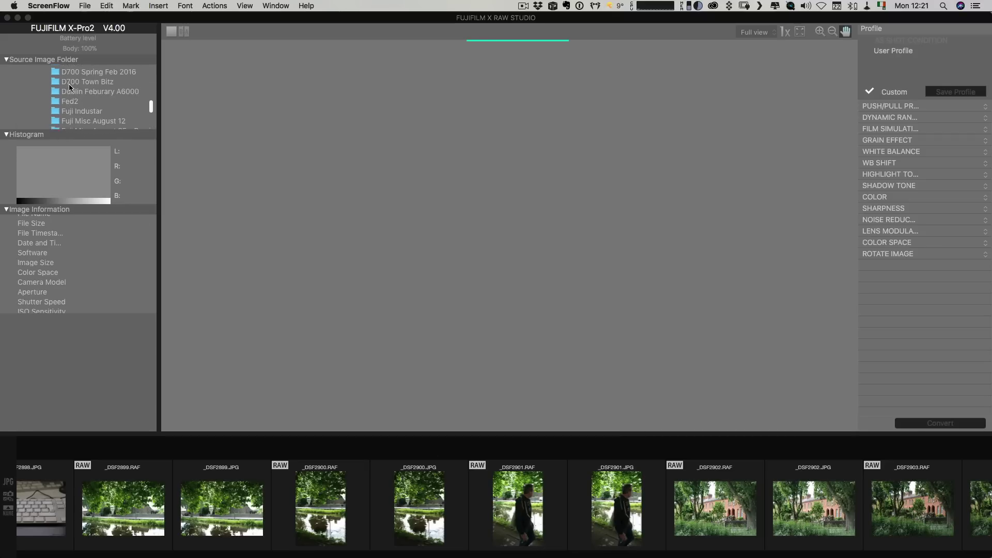
{"action": "scroll", "coordinate": [69, 88], "scroll_direction": "up", "scroll_amount": 15}
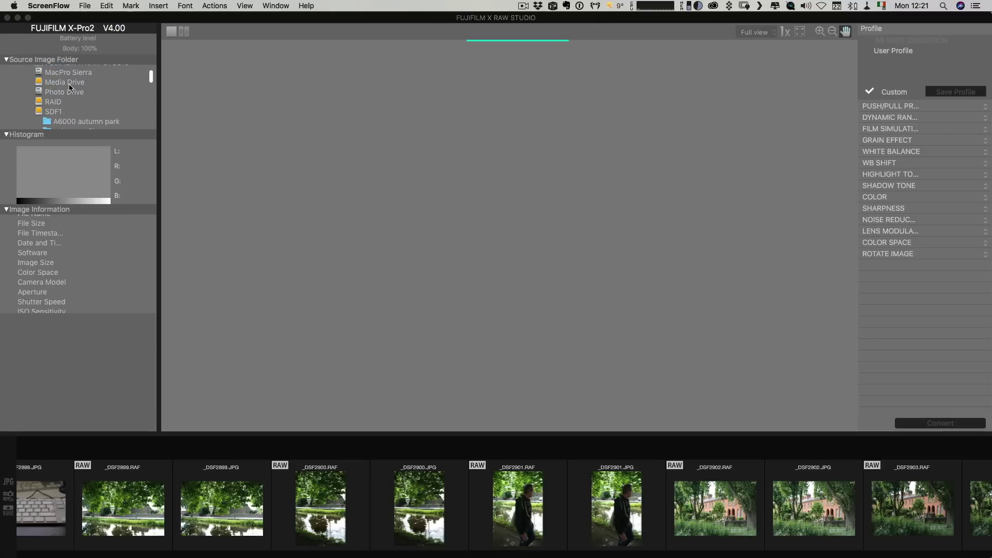
{"action": "scroll", "coordinate": [70, 88], "scroll_direction": "down", "scroll_amount": 10}
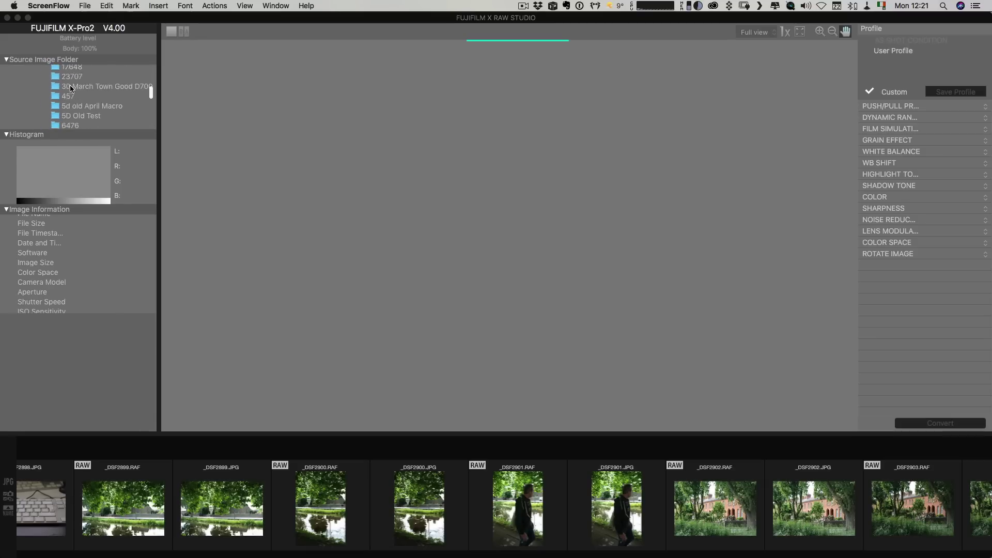
{"action": "scroll", "coordinate": [70, 89], "scroll_direction": "down", "scroll_amount": 15}
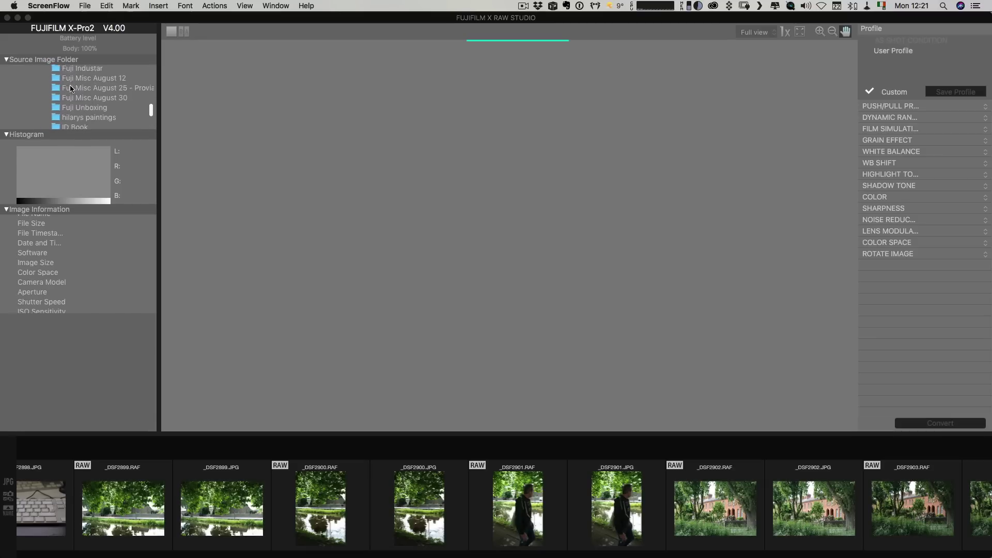
{"action": "scroll", "coordinate": [71, 89], "scroll_direction": "up", "scroll_amount": 4}
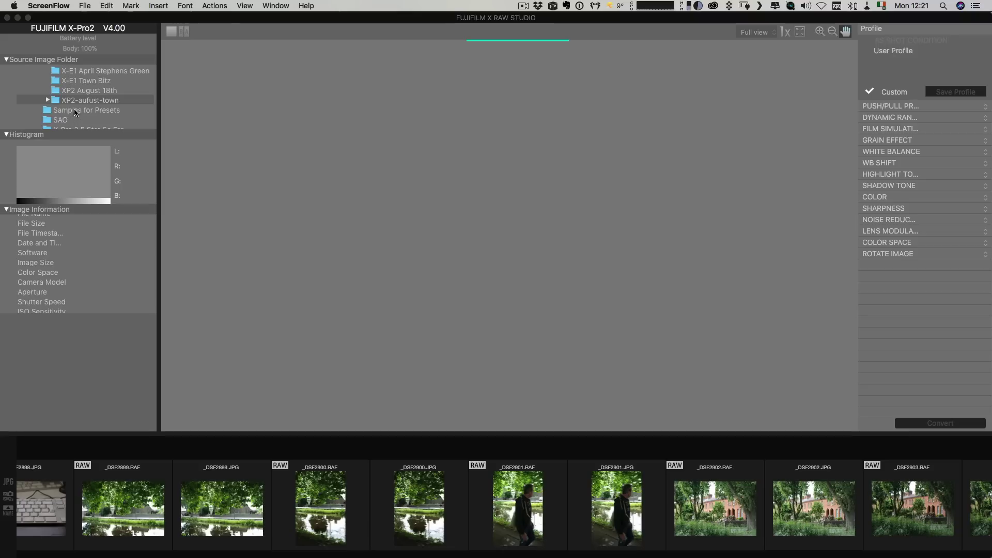
{"action": "left_click", "coordinate": [7, 61]}
{"action": "left_click", "coordinate": [6, 61]}
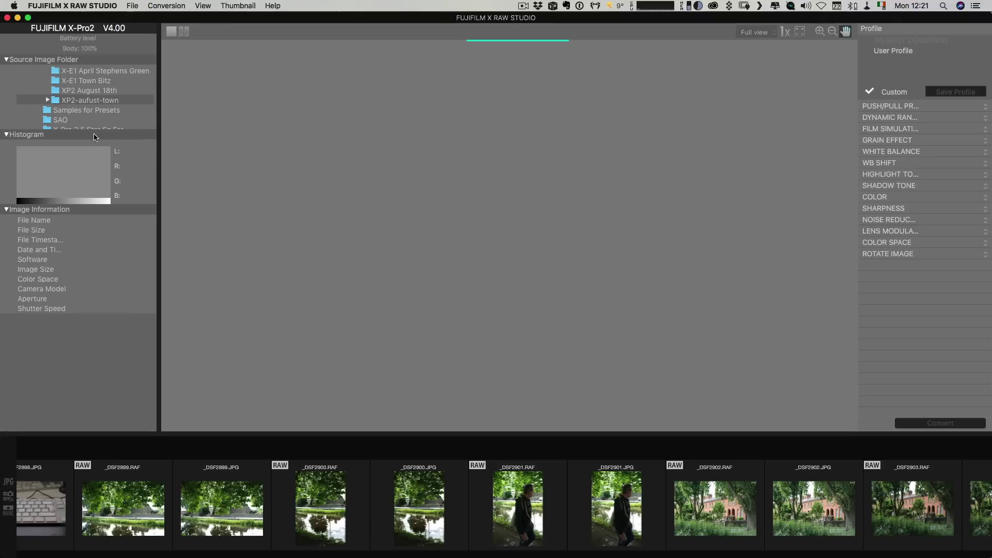
{"action": "scroll", "coordinate": [103, 103], "scroll_direction": "up", "scroll_amount": 3}
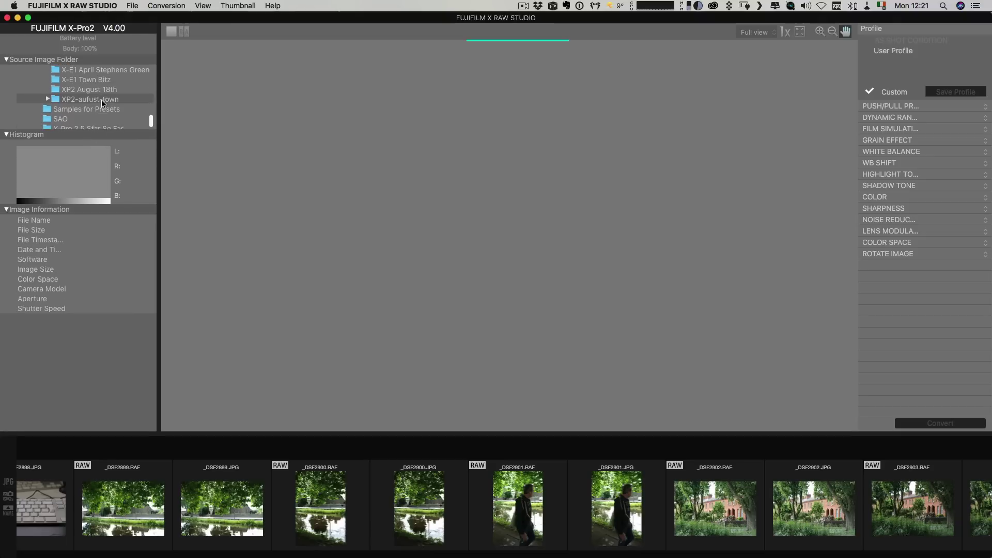
{"action": "scroll", "coordinate": [102, 104], "scroll_direction": "down", "scroll_amount": 2}
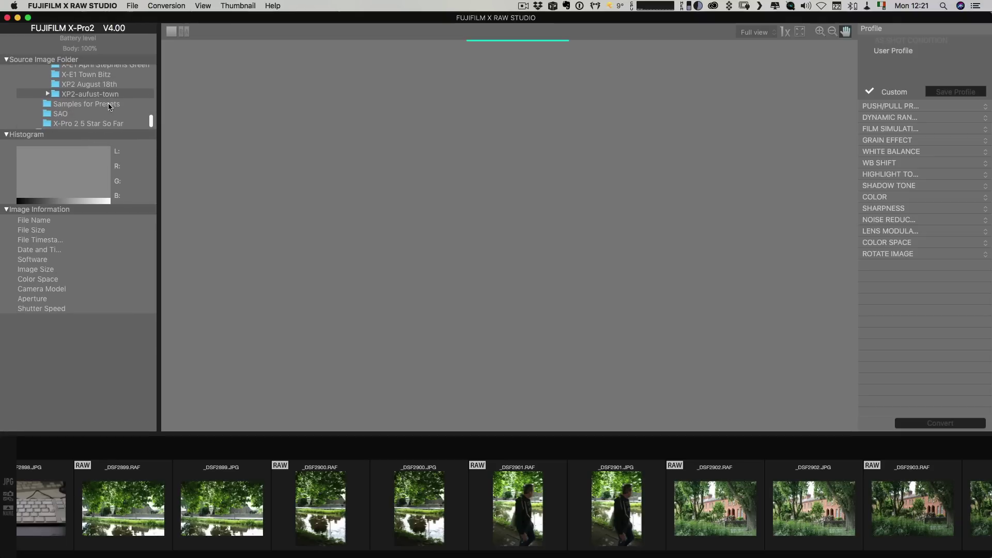
Open the XP2 August 18th folder from the Source Image Folder tree
{"action": "left_click", "coordinate": [90, 84]}
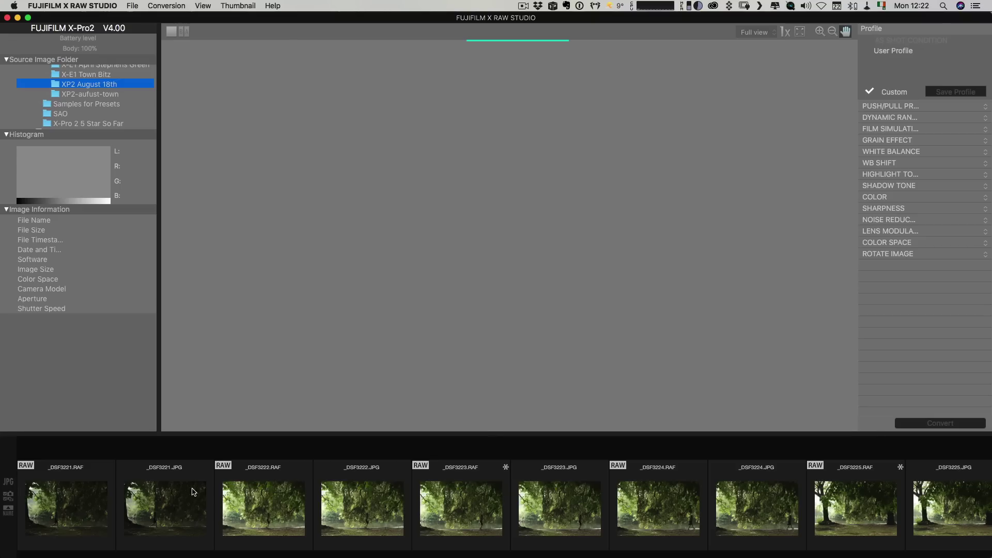
Load _DSF3222.RAF, inspect it at 100%, then fit it back to full view
{"action": "left_click", "coordinate": [273, 494]}
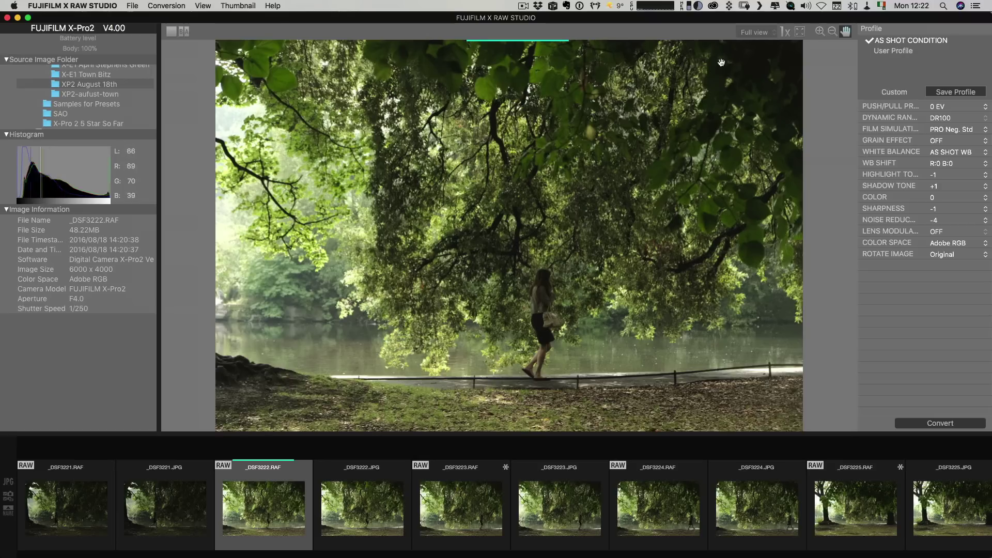
{"action": "left_click", "coordinate": [786, 32]}
{"action": "scroll", "coordinate": [718, 52], "scroll_direction": "down", "scroll_amount": 10}
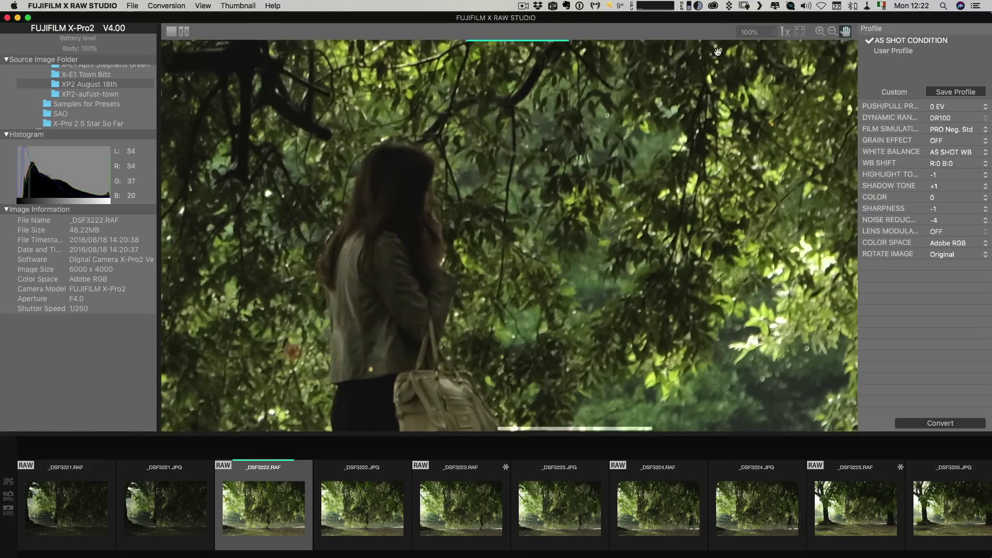
{"action": "left_click", "coordinate": [801, 32]}
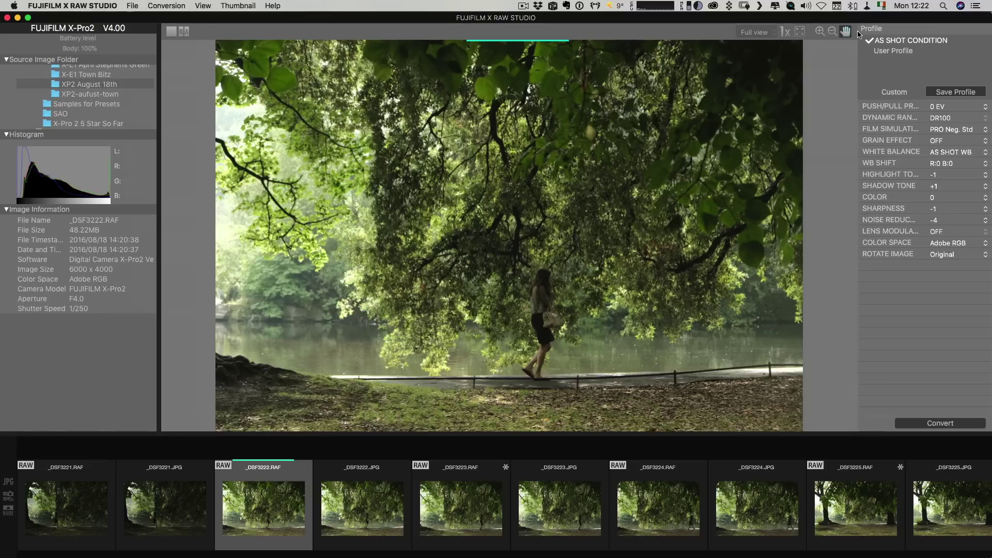
{"action": "left_click", "coordinate": [753, 34]}
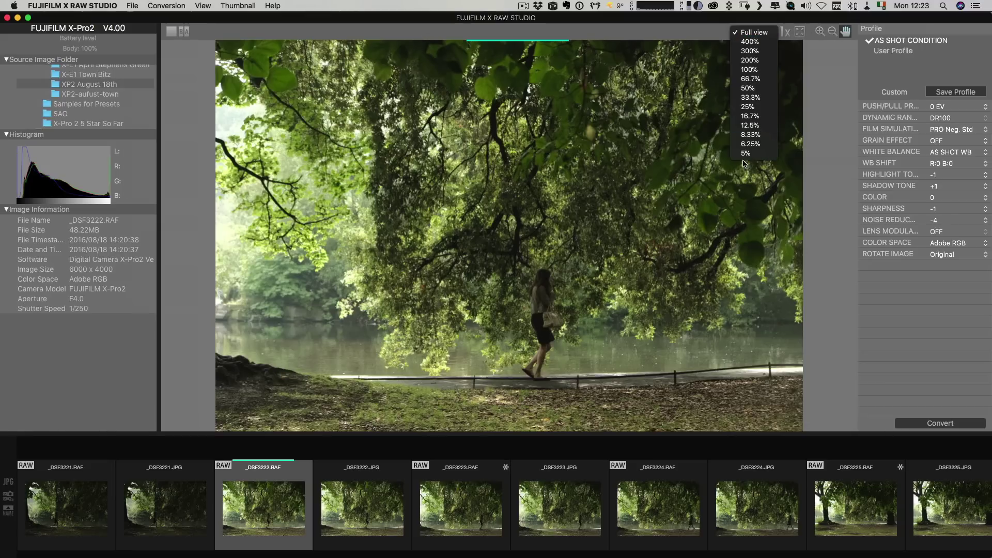
{"action": "left_click", "coordinate": [673, 43]}
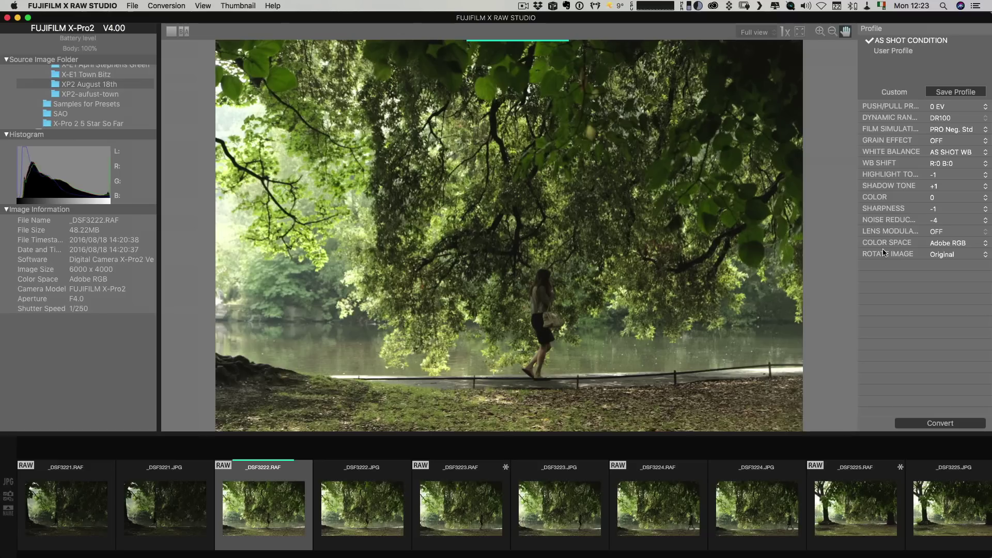
Keep push/pull at 0 EV, try 5600K, then set white balance to Daylight
{"action": "left_click", "coordinate": [943, 108]}
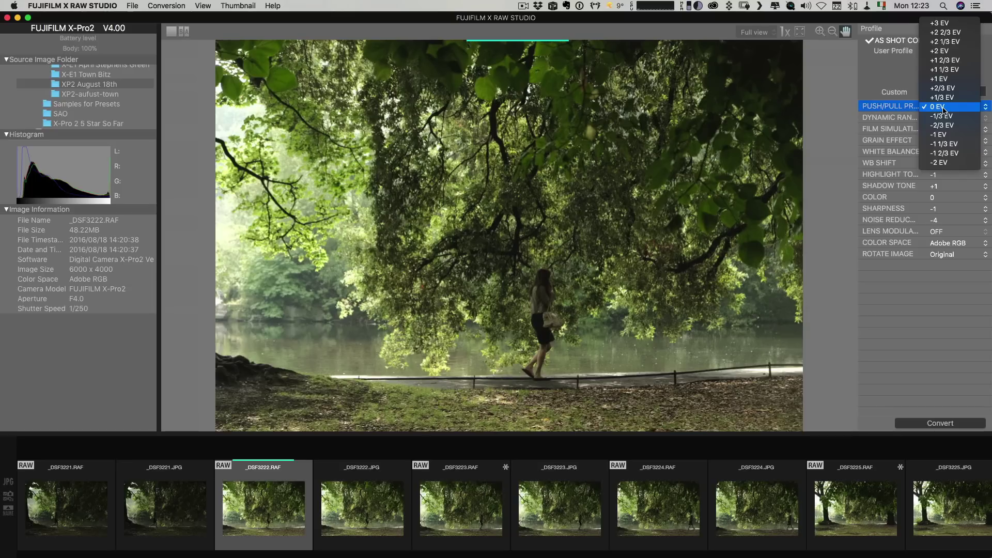
{"action": "left_click", "coordinate": [944, 108]}
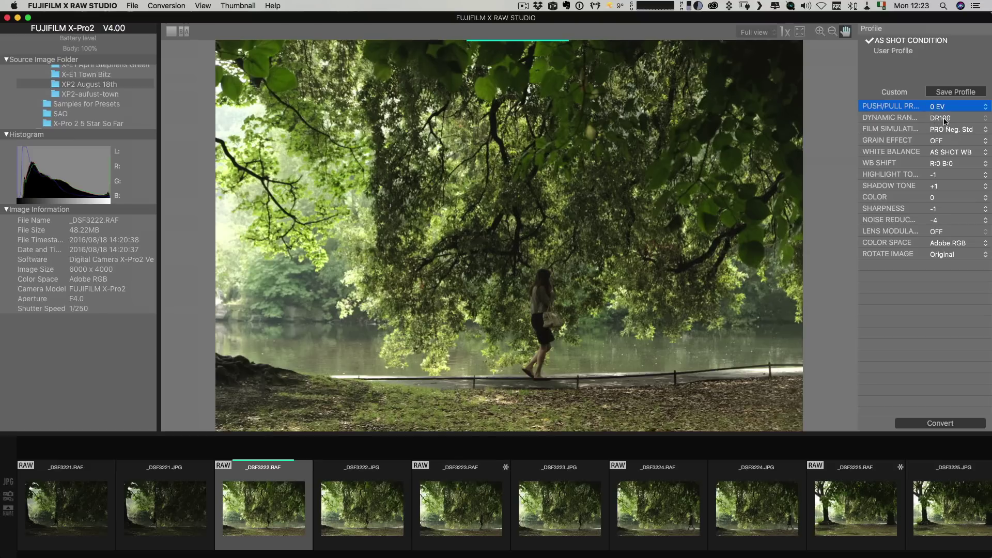
{"action": "left_click", "coordinate": [946, 153]}
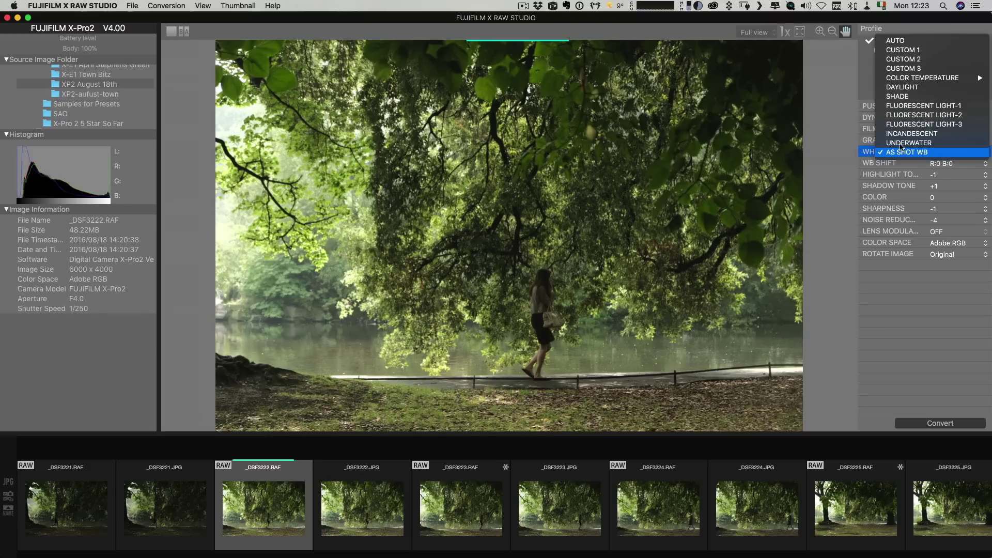
{"action": "mouse_move", "coordinate": [910, 78]}
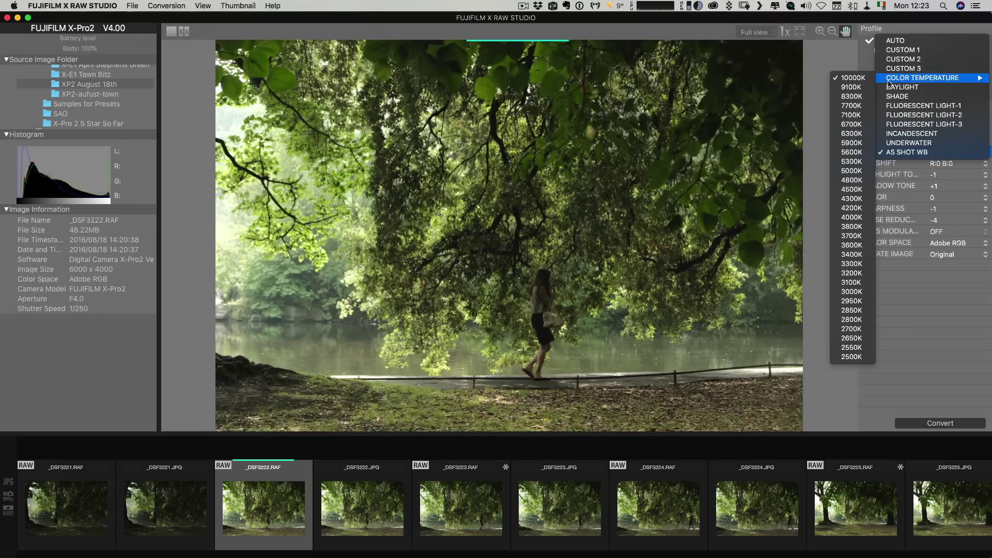
{"action": "left_click", "coordinate": [857, 151]}
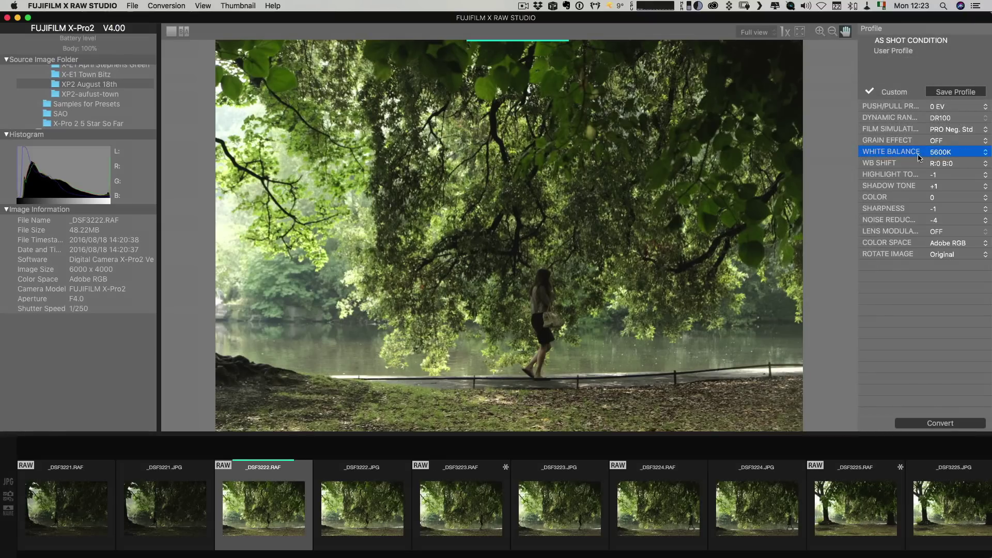
{"action": "left_click", "coordinate": [961, 154]}
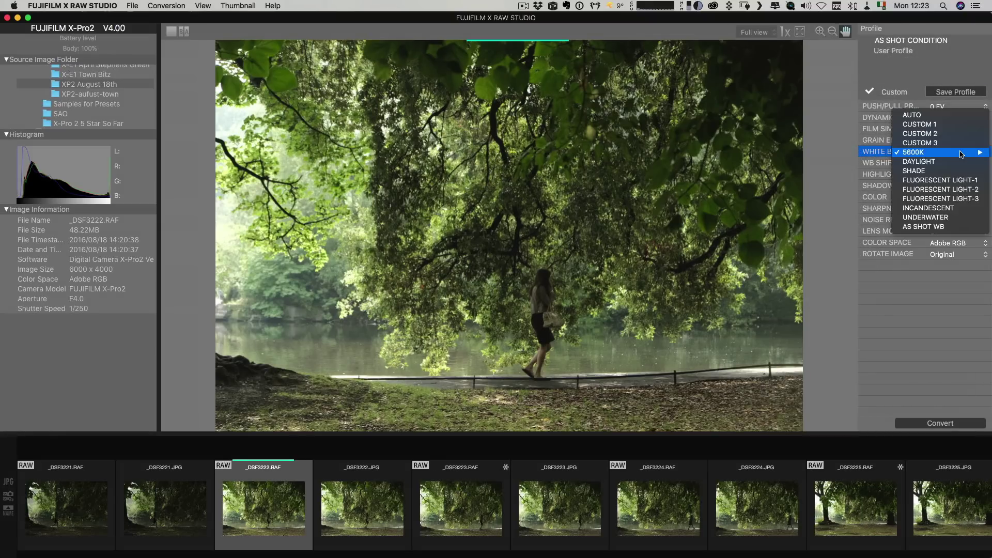
{"action": "left_click", "coordinate": [935, 165]}
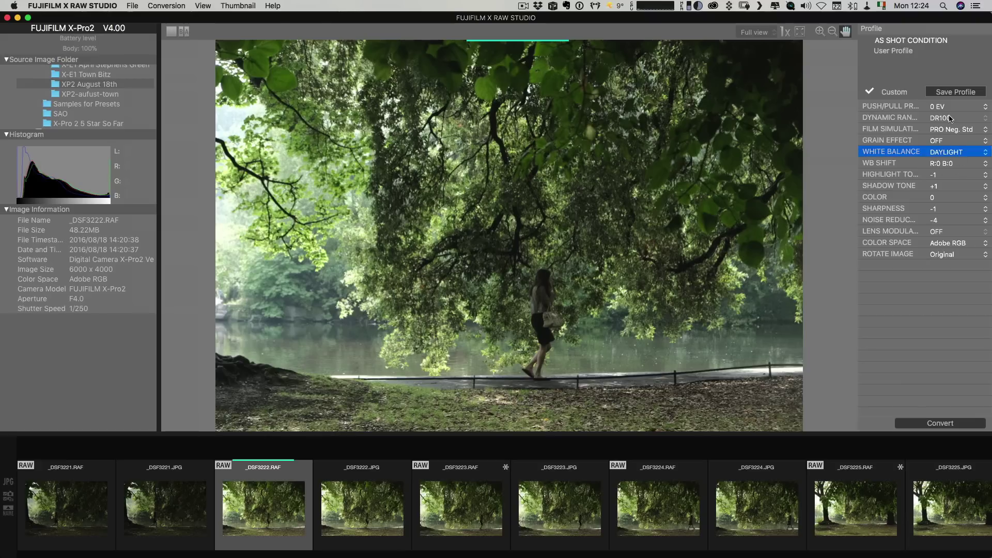
Keep Velvia/VIVID and step the shadow tone from -2 up to -1
{"action": "left_click", "coordinate": [952, 131]}
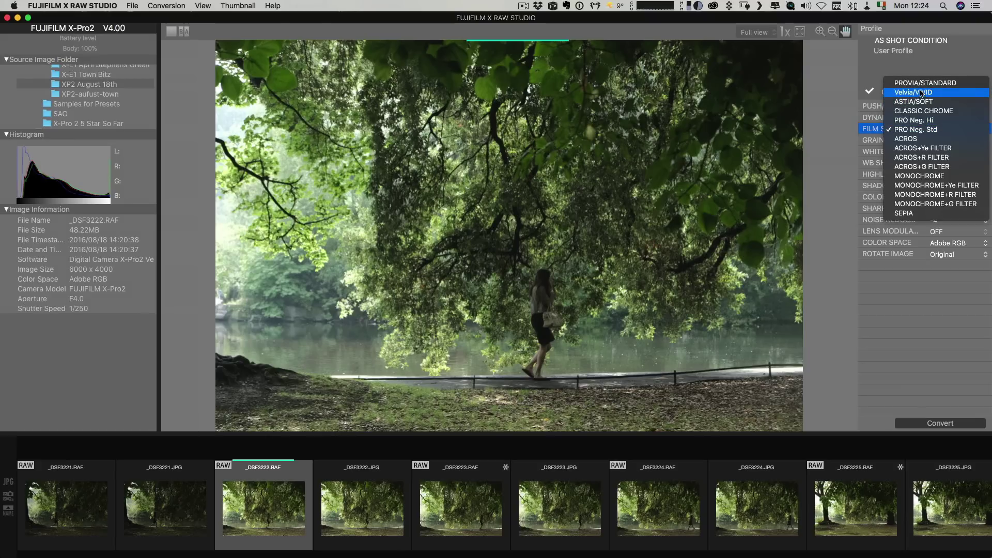
{"action": "key", "text": "Escape"}
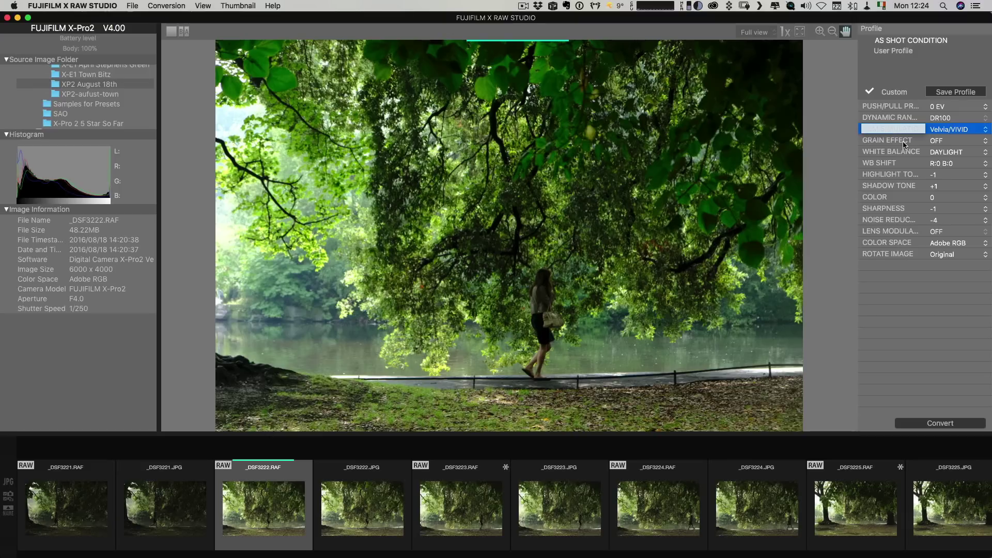
{"action": "left_click", "coordinate": [954, 188]}
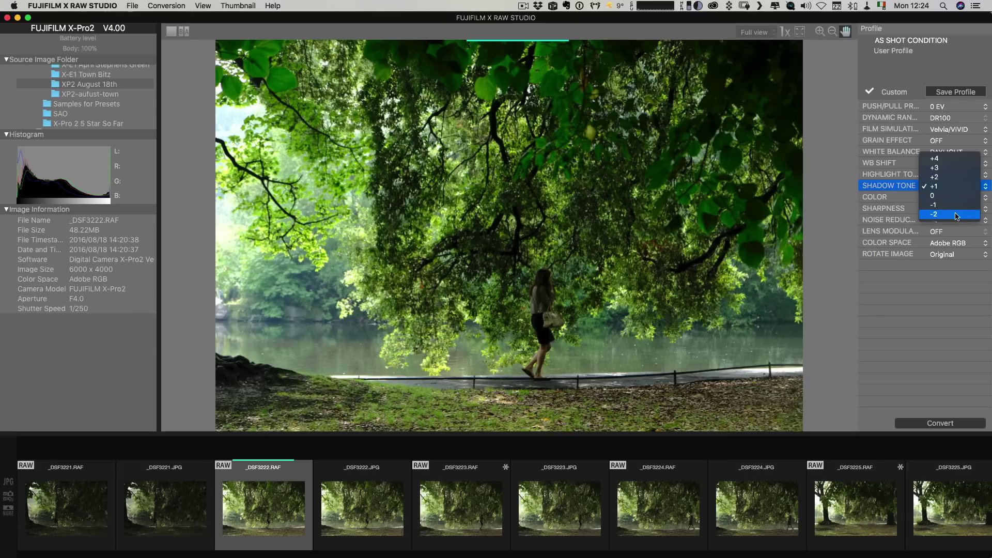
{"action": "key", "text": "Escape"}
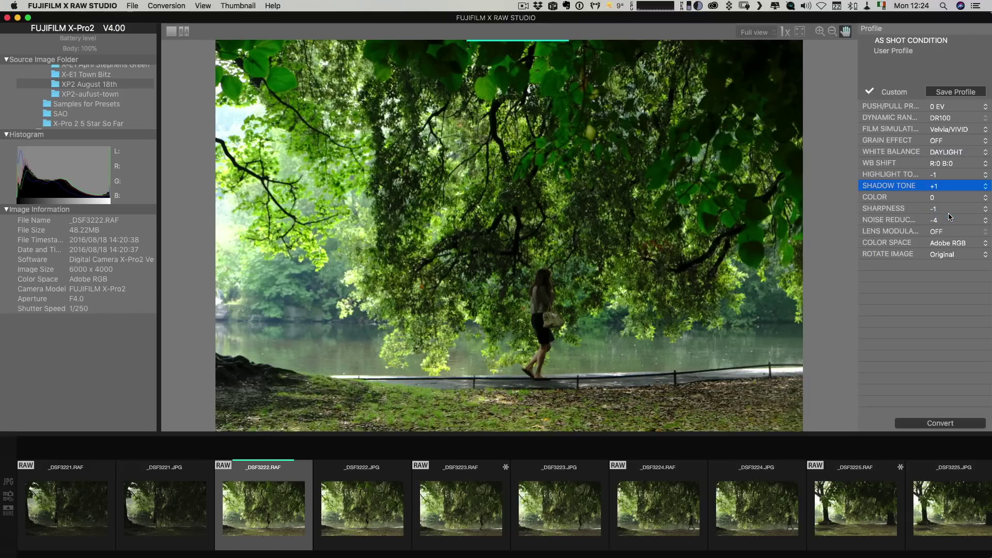
{"action": "key", "text": "Down"}
{"action": "key", "text": "Down"}
{"action": "key", "text": "Down"}
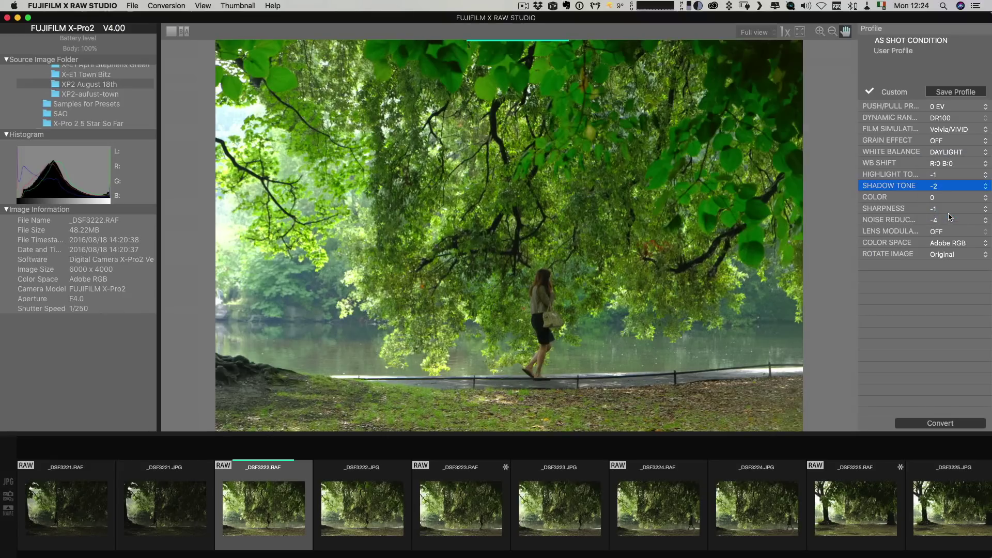
{"action": "left_click", "coordinate": [946, 187]}
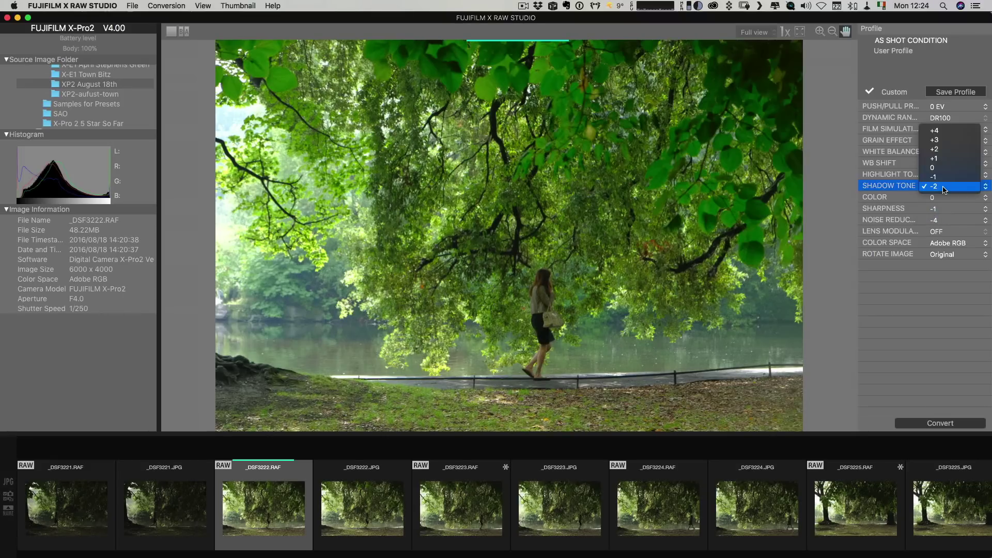
{"action": "left_click", "coordinate": [945, 182]}
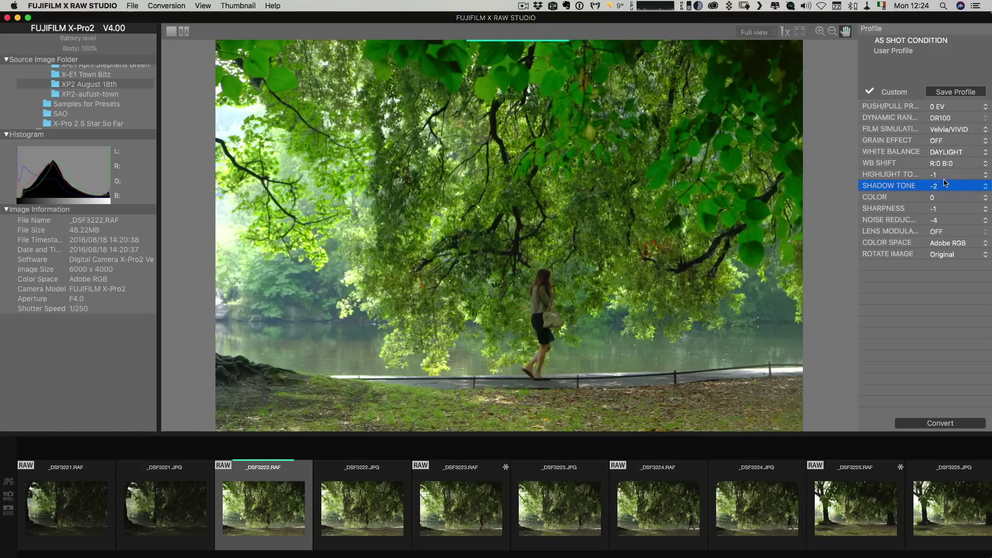
{"action": "key", "text": "Up"}
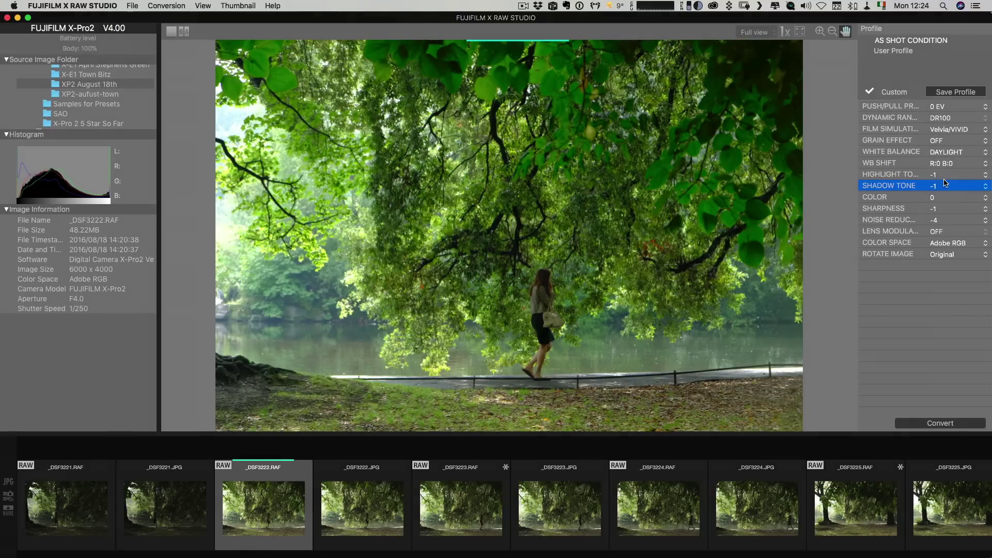
Set colour to -2 and leave grain effect off
{"action": "left_click", "coordinate": [938, 200]}
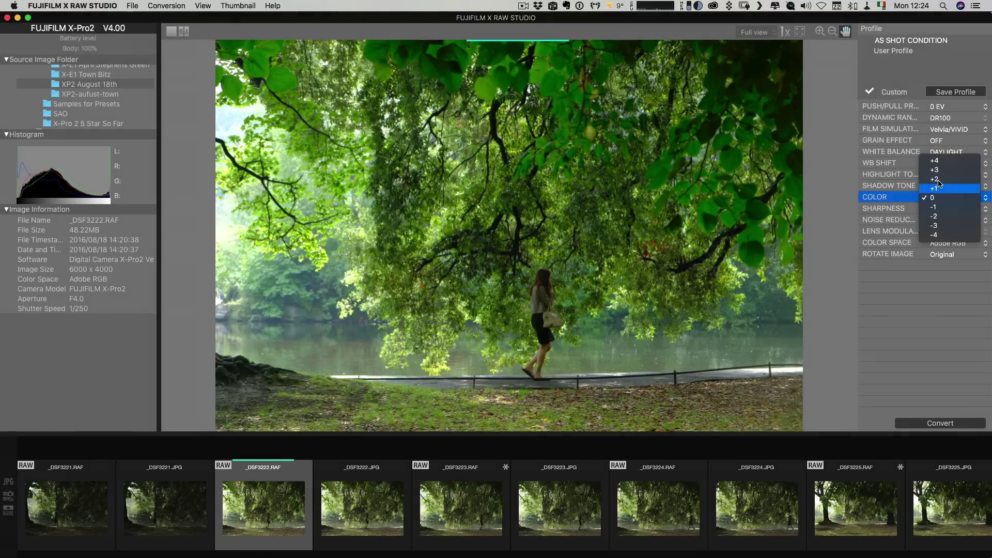
{"action": "left_click", "coordinate": [942, 217]}
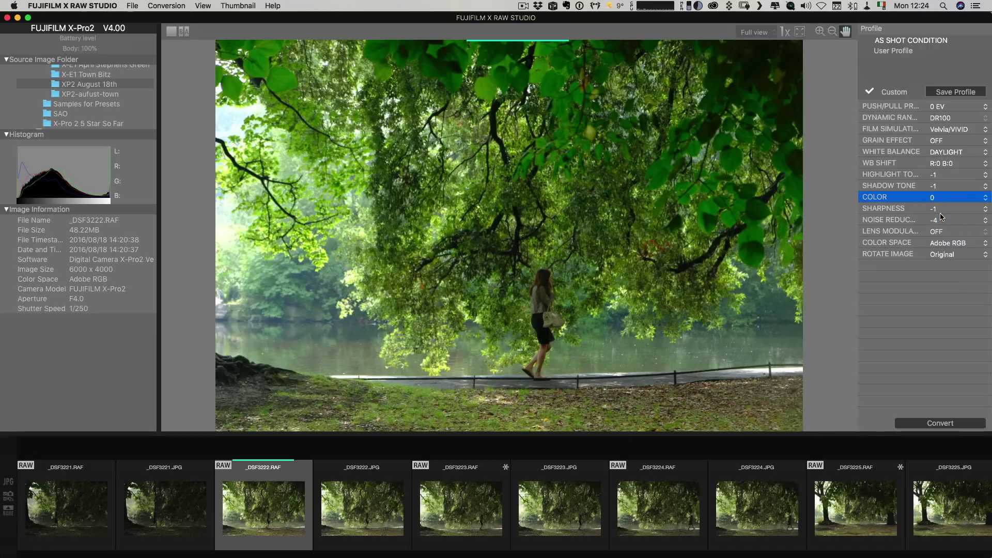
{"action": "left_click", "coordinate": [935, 143]}
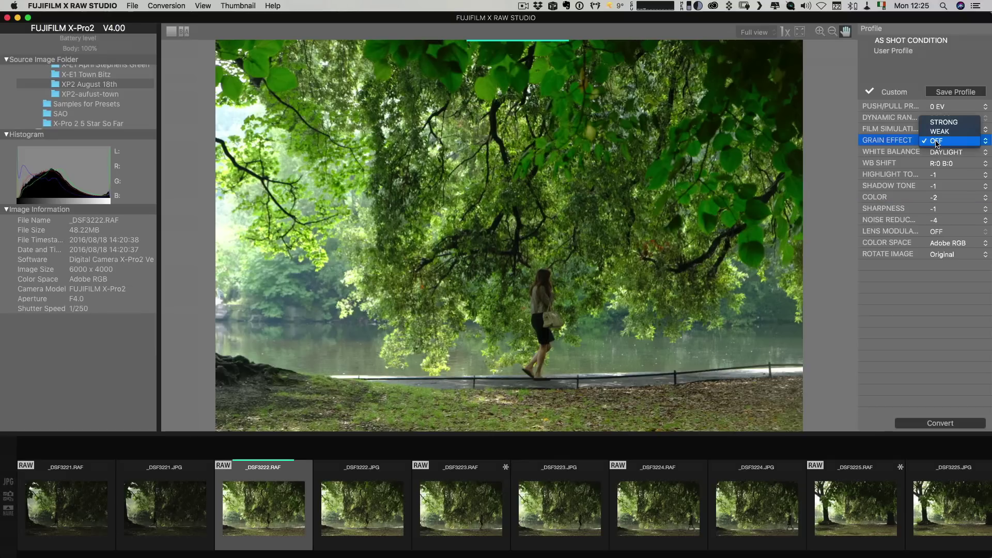
{"action": "left_click", "coordinate": [944, 141]}
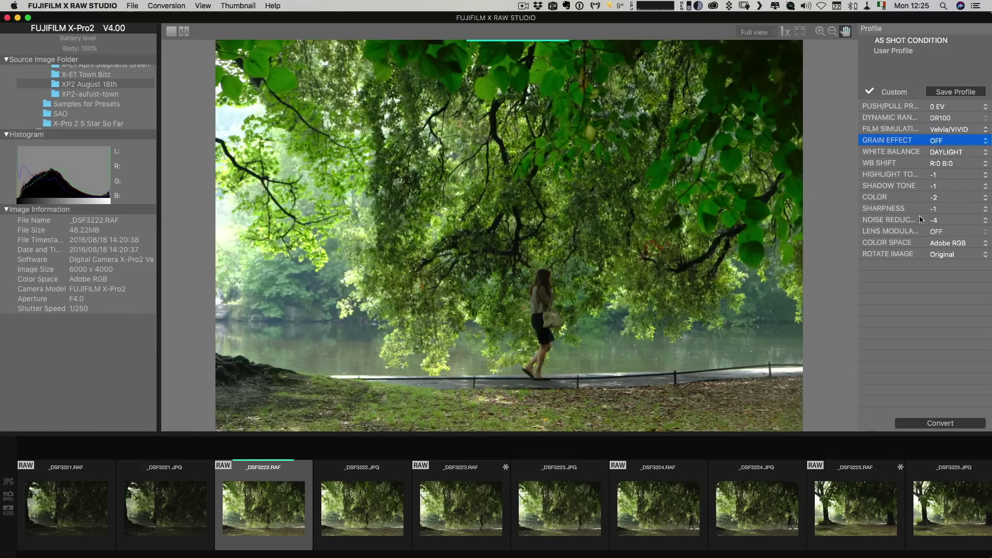
Keep Adobe RGB colour space, noise reduction -4 and sharpness -1
{"action": "left_click", "coordinate": [946, 245]}
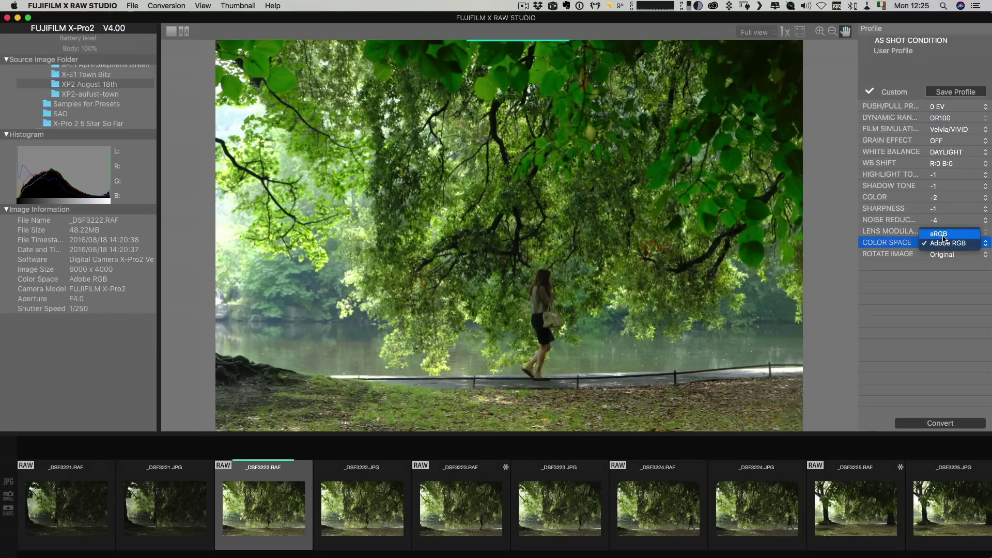
{"action": "left_click", "coordinate": [900, 298]}
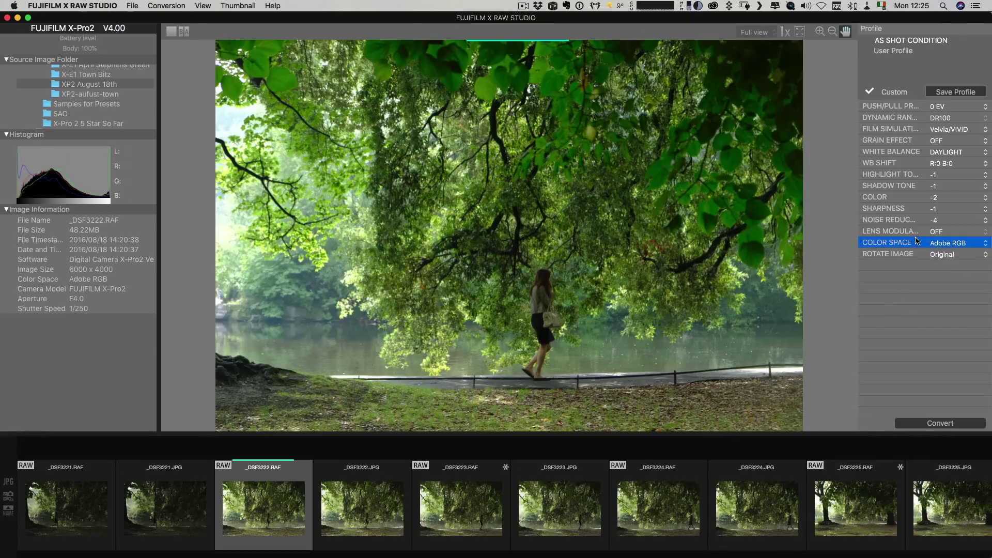
{"action": "left_click", "coordinate": [934, 234]}
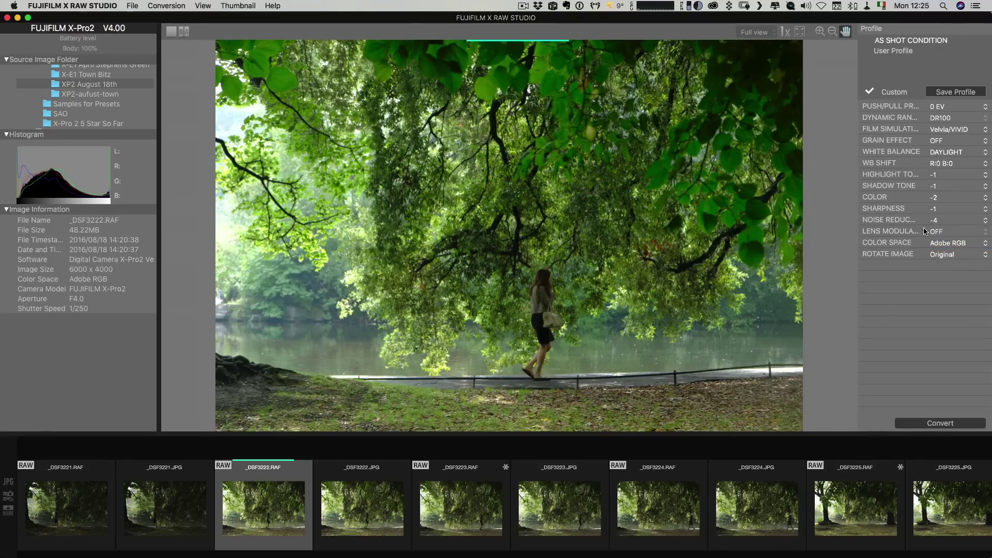
{"action": "left_click", "coordinate": [937, 222]}
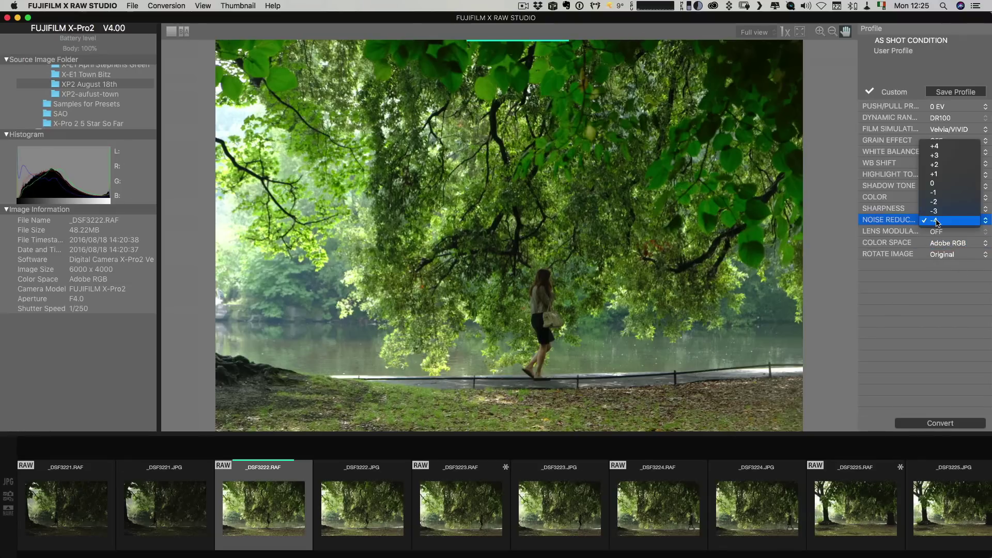
{"action": "left_click", "coordinate": [937, 222]}
{"action": "left_click", "coordinate": [936, 209]}
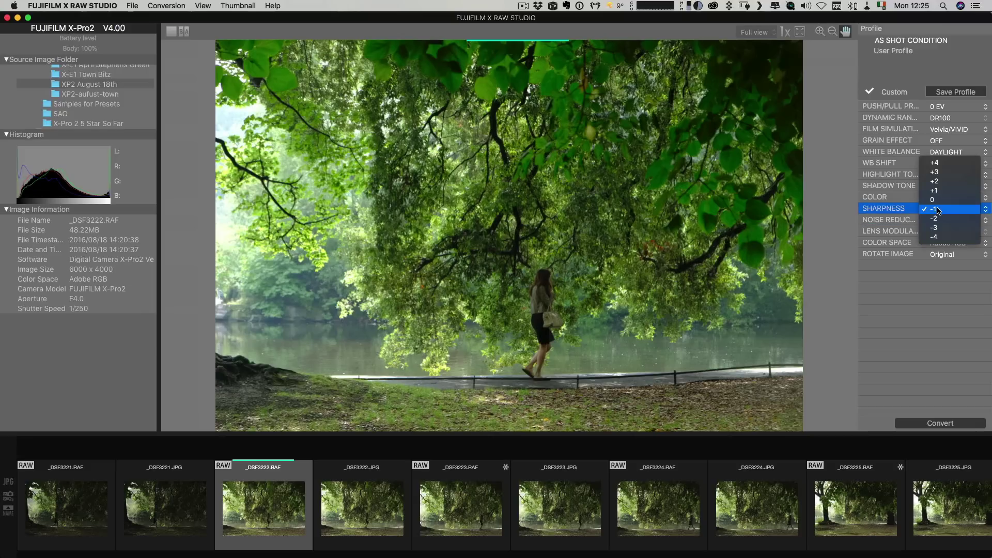
{"action": "left_click", "coordinate": [905, 212]}
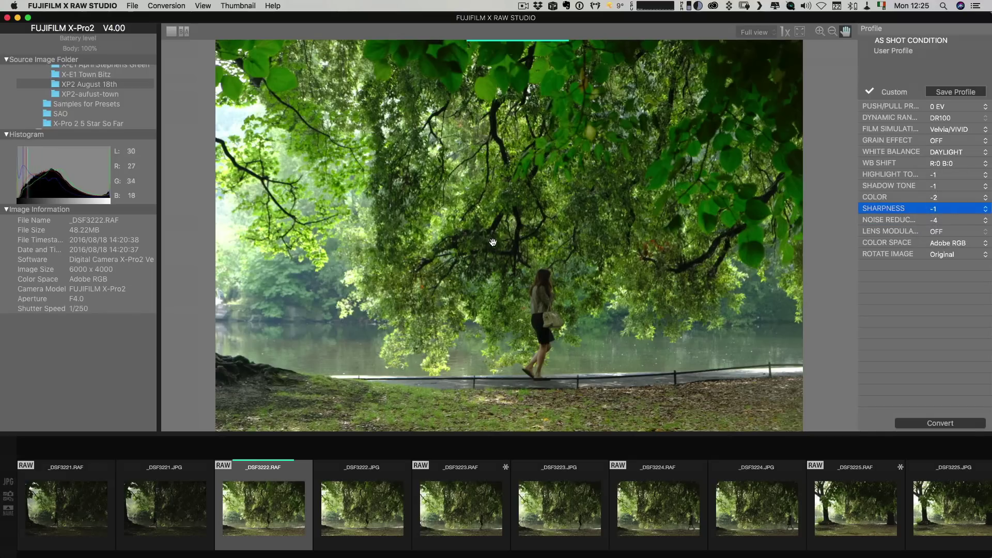
Open the XP2-aufust-town folder and browse its thumbnails to the right
{"action": "left_click", "coordinate": [91, 95]}
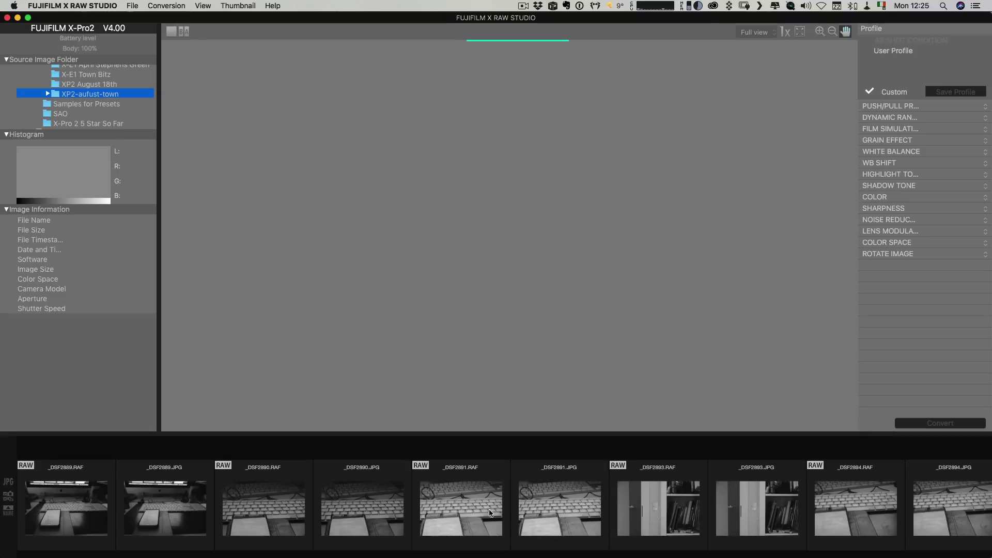
{"action": "scroll", "coordinate": [490, 513], "scroll_direction": "right", "scroll_amount": 3}
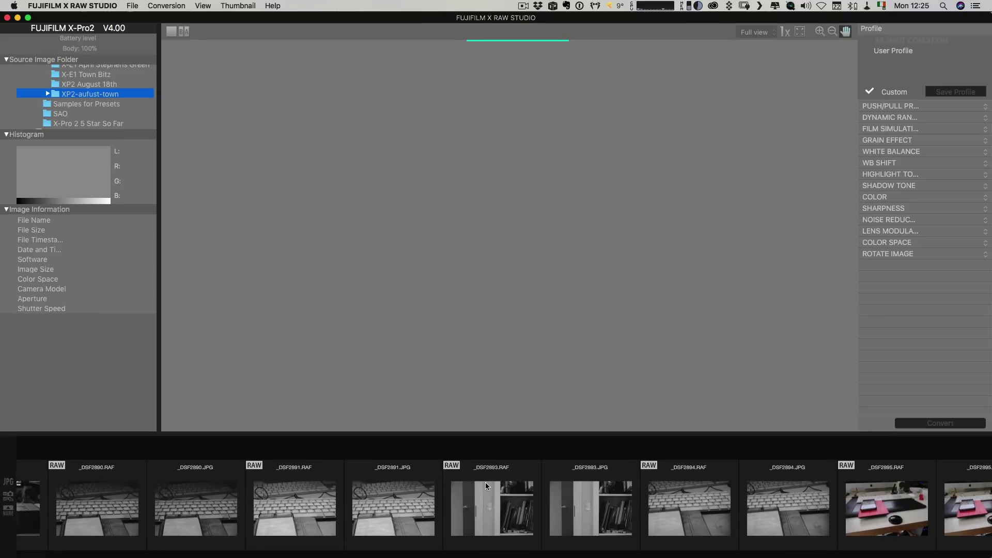
{"action": "scroll", "coordinate": [485, 483], "scroll_direction": "right", "scroll_amount": 10}
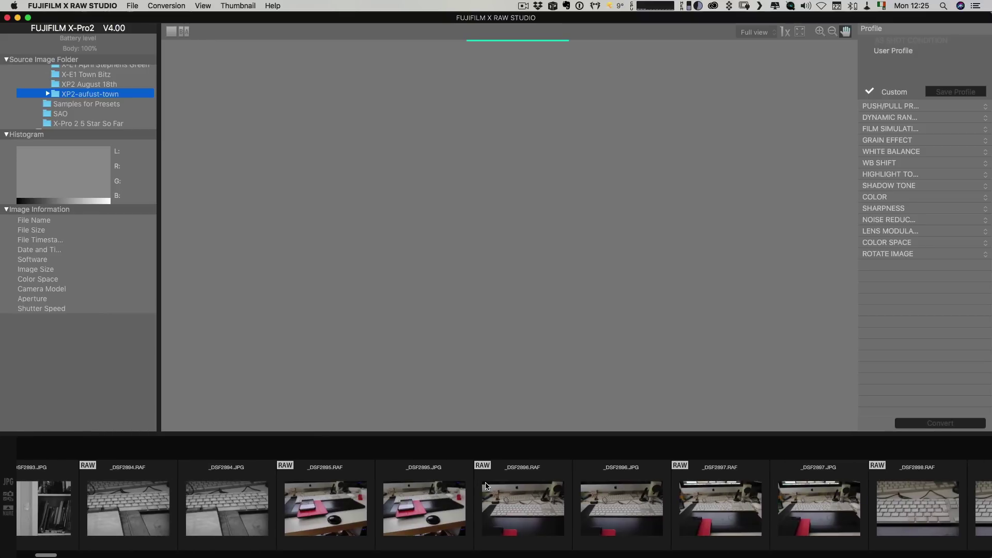
{"action": "scroll", "coordinate": [485, 486], "scroll_direction": "right", "scroll_amount": 8}
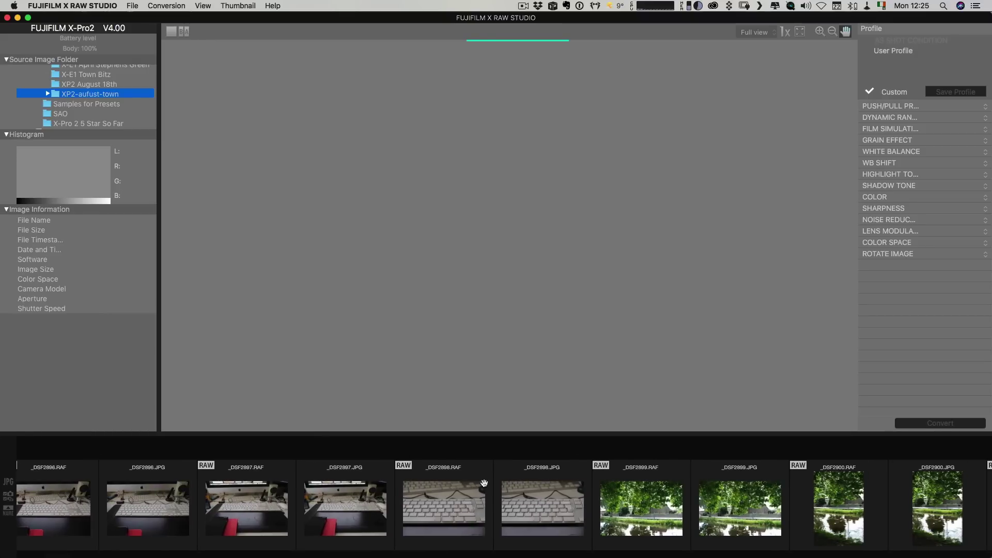
Load the brick terrace photo _DSF2902.RAF into the viewer
{"action": "scroll", "coordinate": [485, 484], "scroll_direction": "right", "scroll_amount": 8}
{"action": "left_click", "coordinate": [470, 499]}
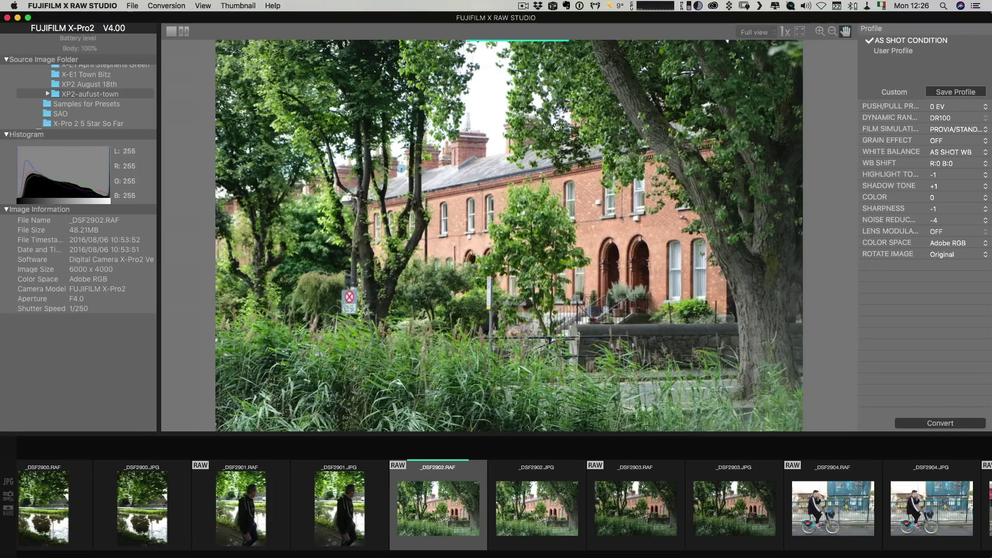
Give the terrace photo highlight tone -2 and shadow tone +4
{"action": "left_click", "coordinate": [907, 179]}
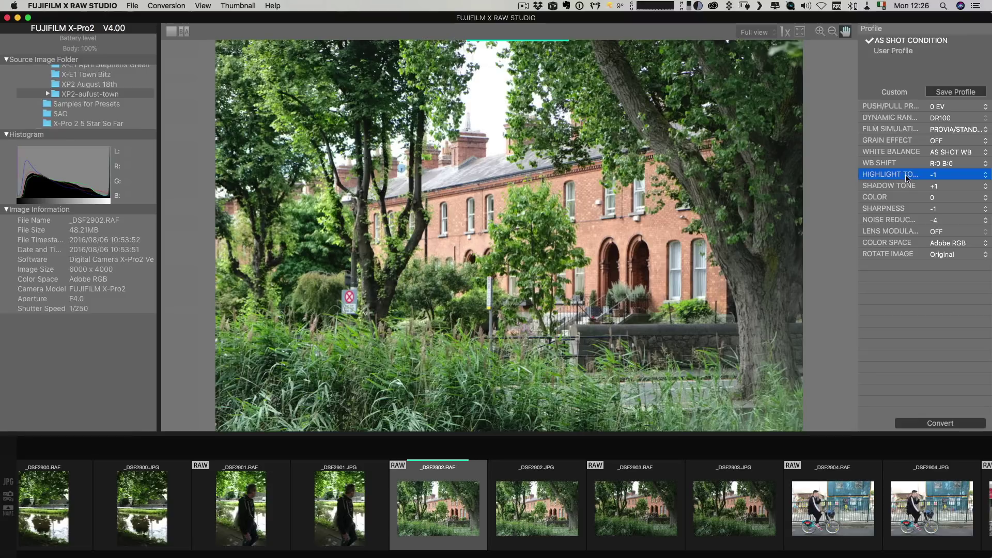
{"action": "left_click", "coordinate": [984, 175]}
{"action": "left_click", "coordinate": [962, 185]}
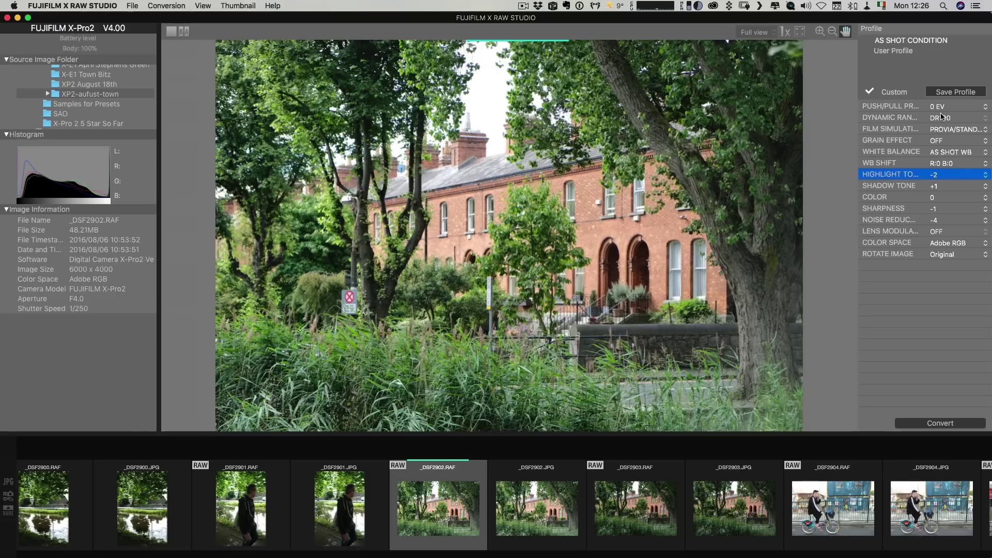
{"action": "left_click", "coordinate": [938, 187]}
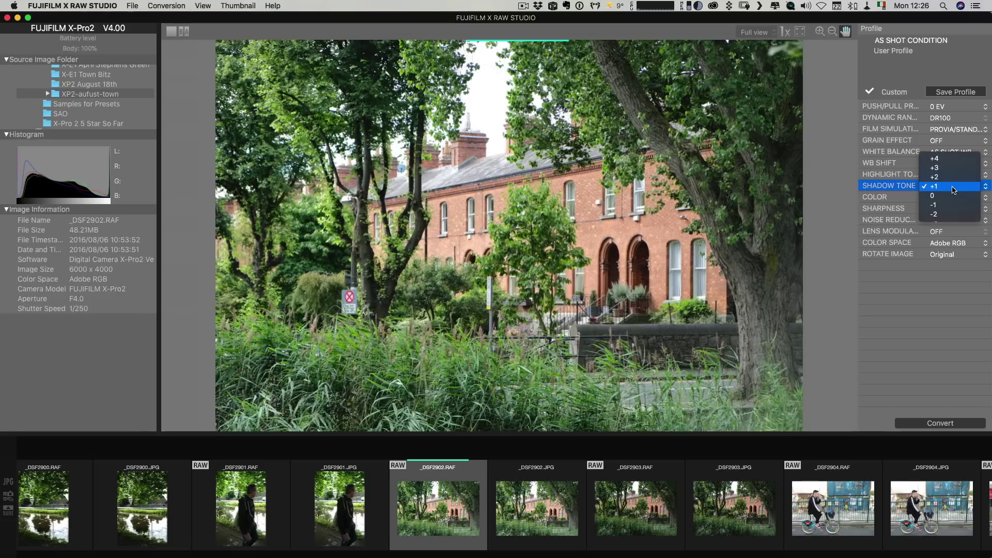
{"action": "left_click", "coordinate": [953, 162]}
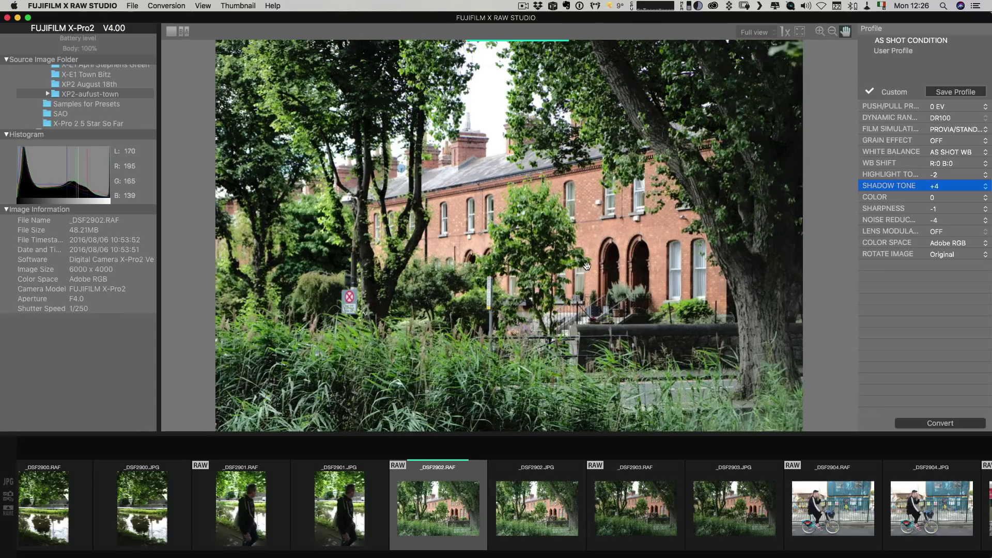
{"action": "left_click", "coordinate": [940, 188]}
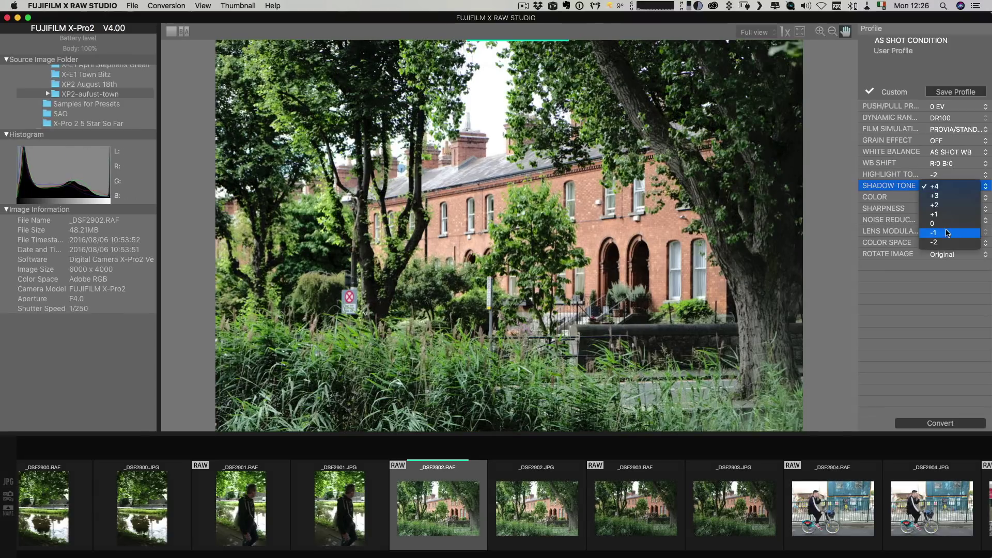
{"action": "left_click", "coordinate": [946, 216]}
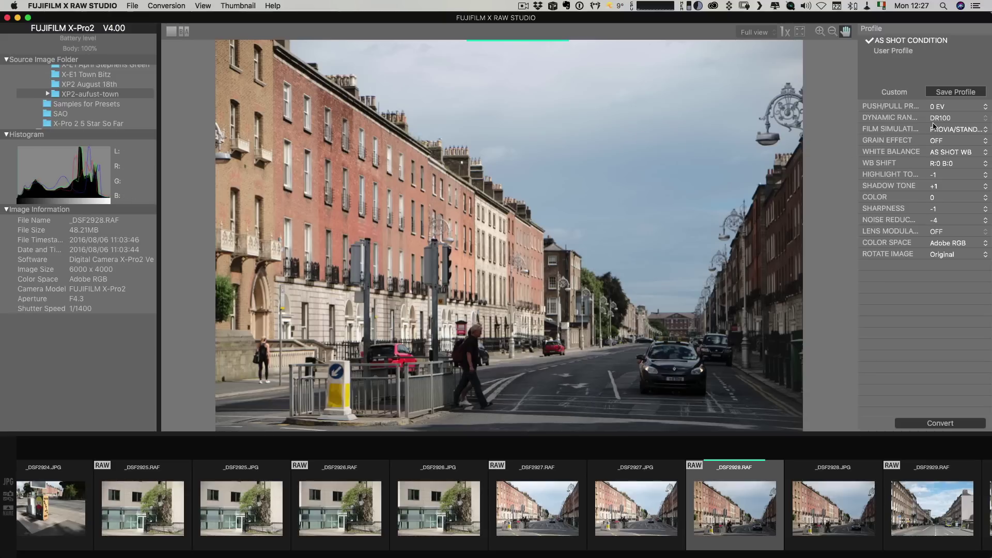
Set the street photo's highlight tone to +2 and shadow tone to -1
{"action": "left_click", "coordinate": [948, 177]}
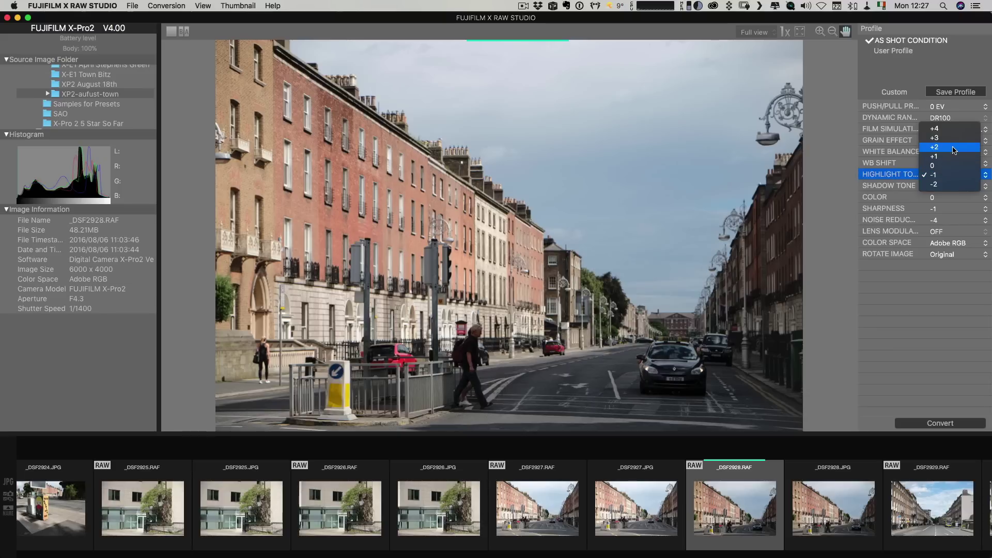
{"action": "left_click", "coordinate": [954, 148]}
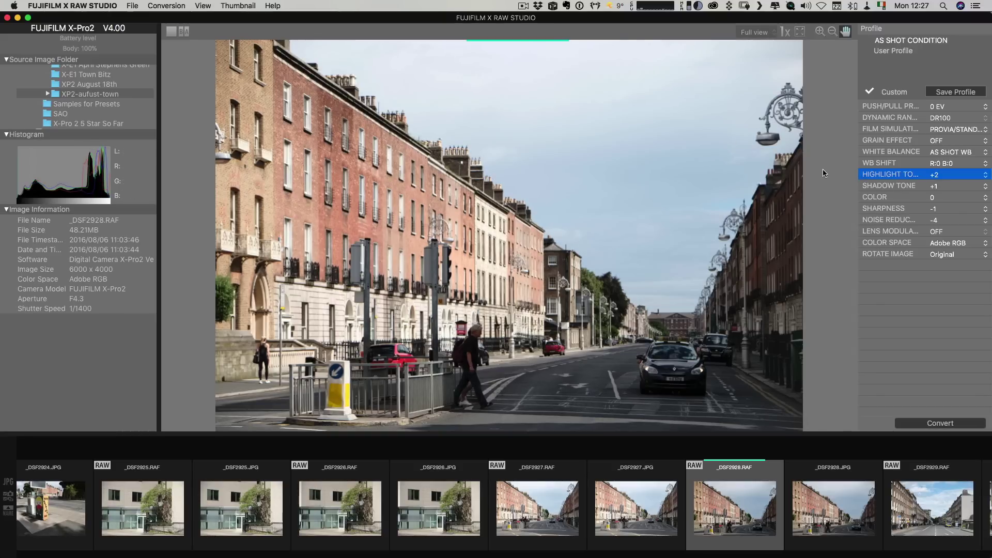
{"action": "left_click", "coordinate": [950, 187]}
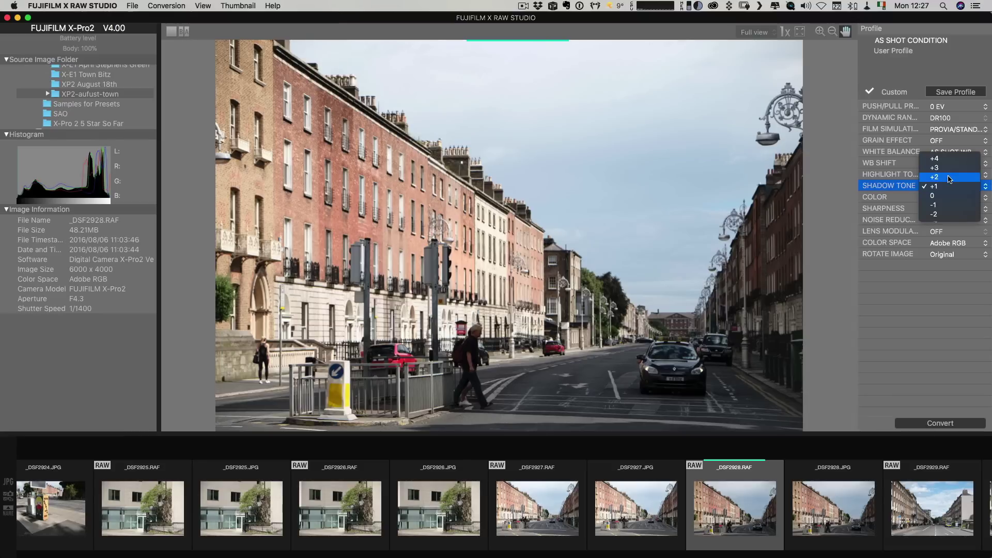
{"action": "left_click", "coordinate": [949, 178]}
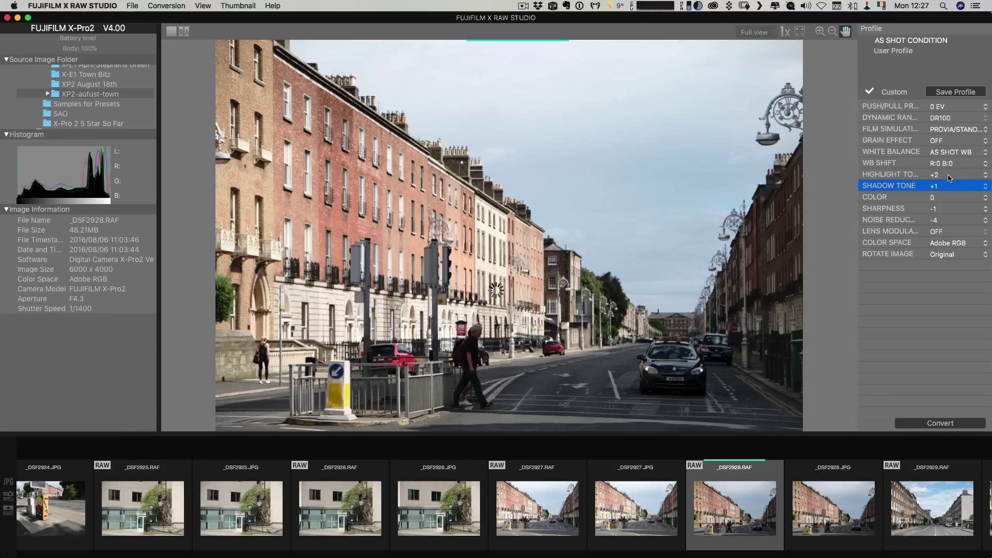
{"action": "left_click", "coordinate": [936, 187]}
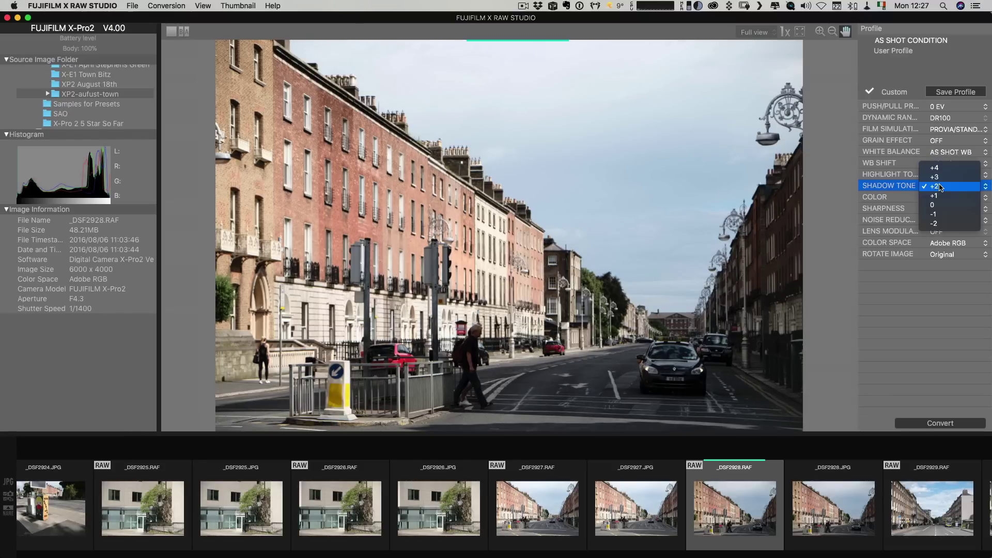
{"action": "left_click", "coordinate": [944, 217]}
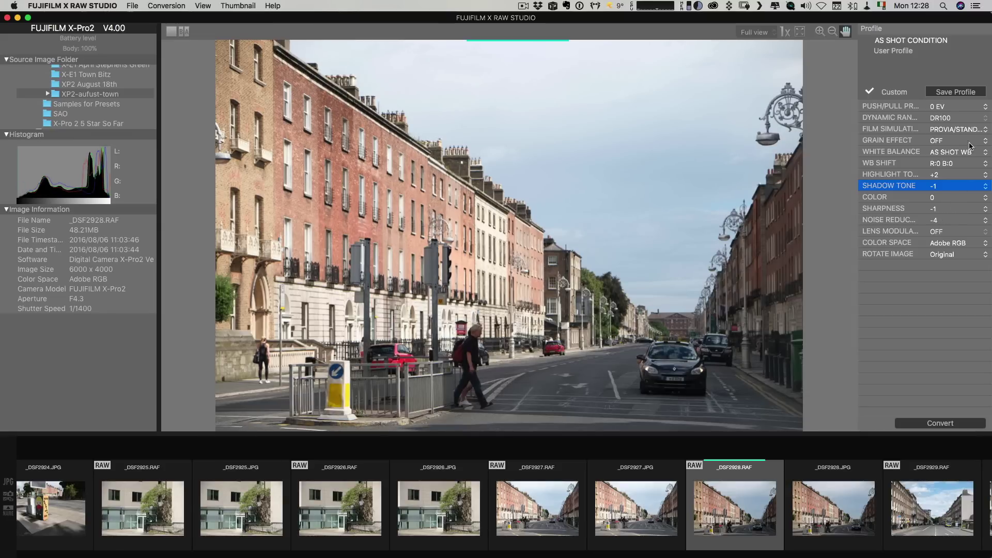
Show the street photo at 100% and pan the view to the taxi
{"action": "left_click", "coordinate": [786, 32]}
{"action": "left_click_drag", "start_coordinate": [610, 351], "coordinate": [543, 198]}
{"action": "scroll", "coordinate": [543, 198], "scroll_direction": "down", "scroll_amount": 10}
{"action": "scroll", "coordinate": [465, 186], "scroll_direction": "right", "scroll_amount": 5}
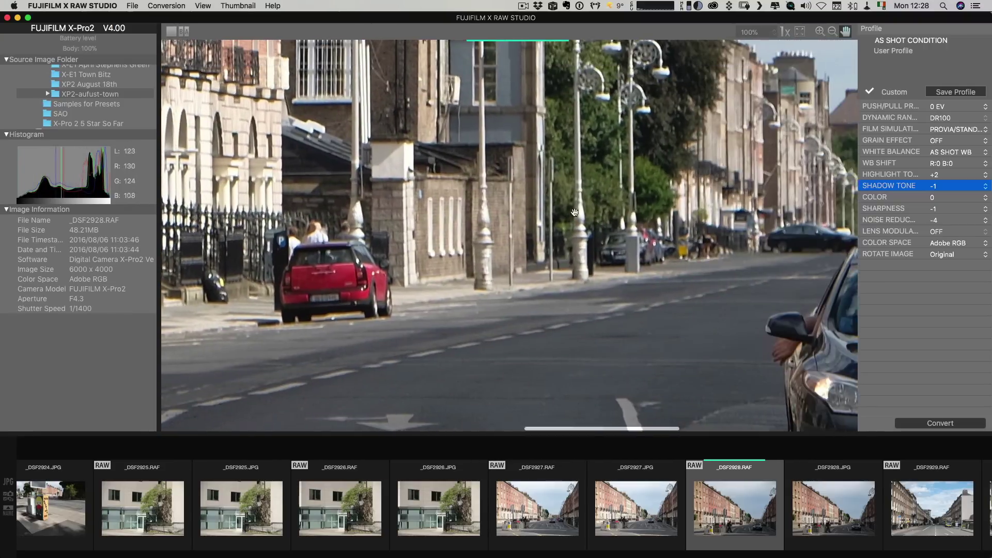
{"action": "scroll", "coordinate": [424, 181], "scroll_direction": "down", "scroll_amount": 3}
{"action": "scroll", "coordinate": [424, 180], "scroll_direction": "right", "scroll_amount": 5}
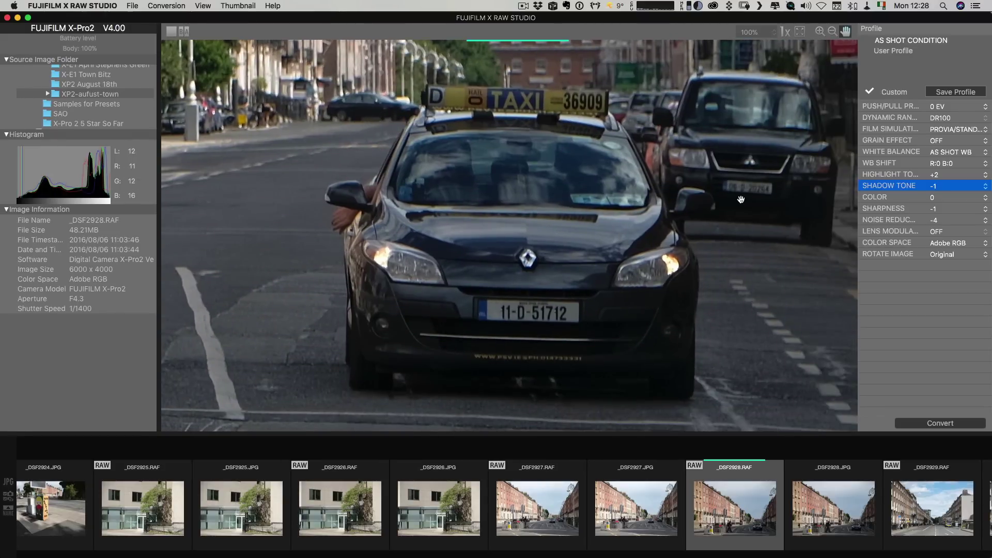
Lower the sharpness from -1 to -2 and inspect the taxi
{"action": "left_click", "coordinate": [949, 209]}
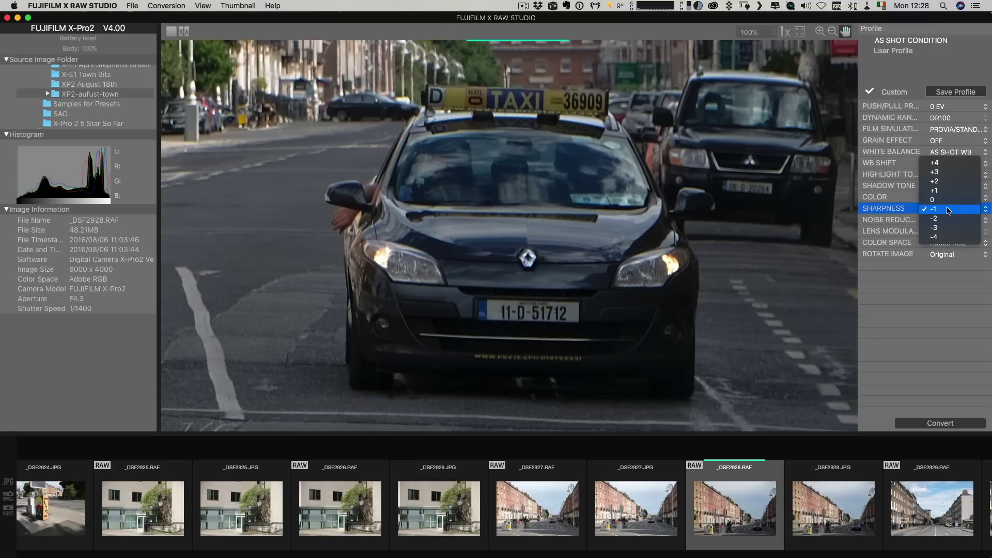
{"action": "left_click", "coordinate": [949, 209]}
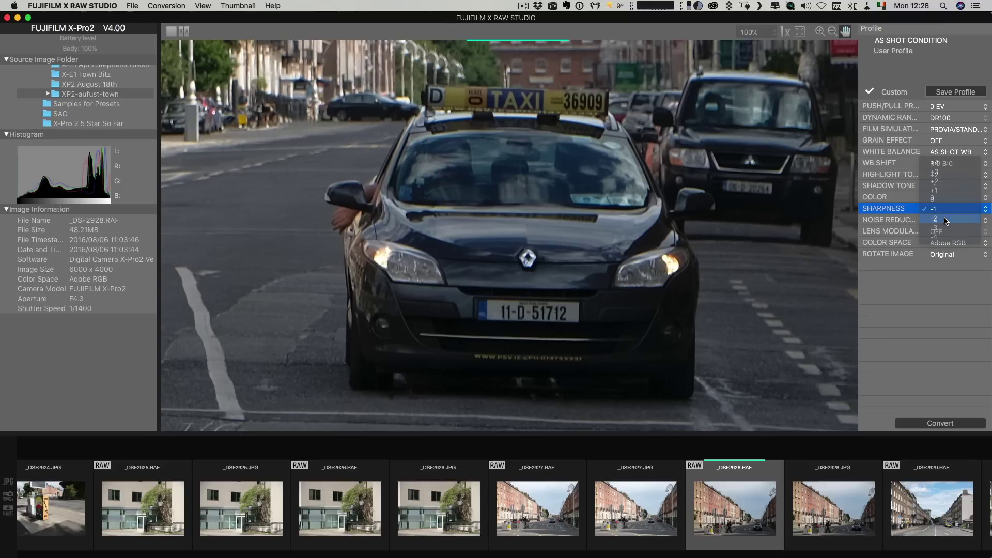
{"action": "key", "text": "Down"}
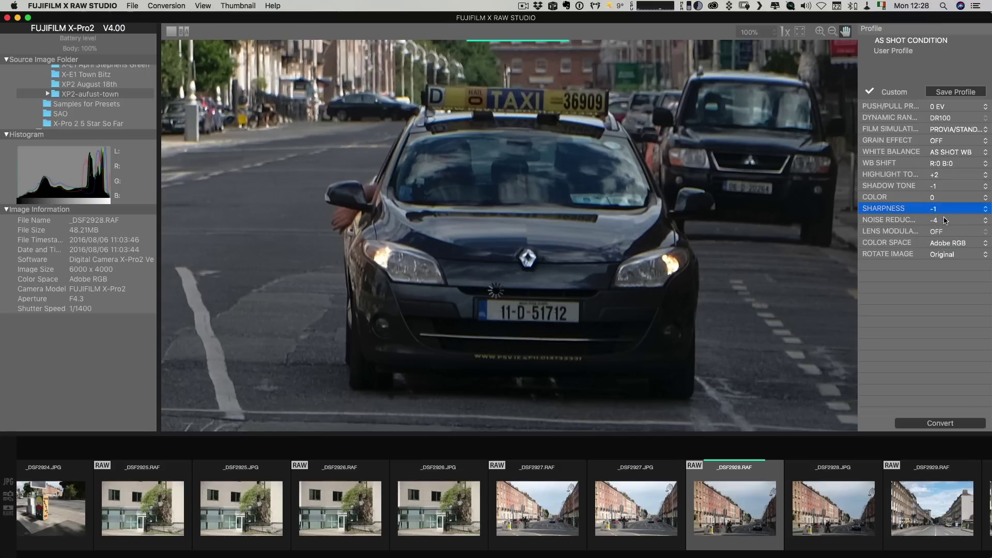
{"action": "left_click_drag", "start_coordinate": [385, 243], "coordinate": [506, 252]}
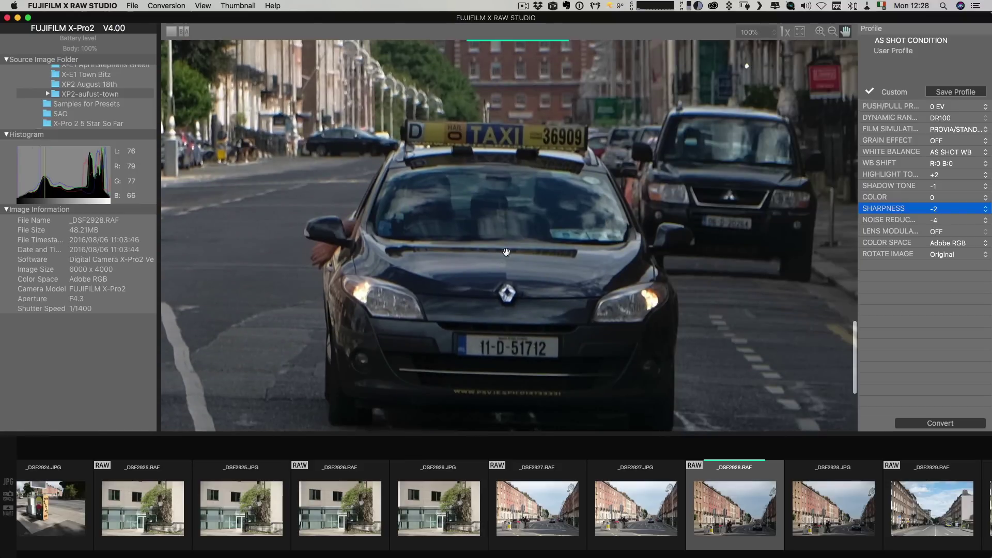
Recentre the close-up on the taxi and raise sharpness to +4
{"action": "left_click", "coordinate": [940, 209]}
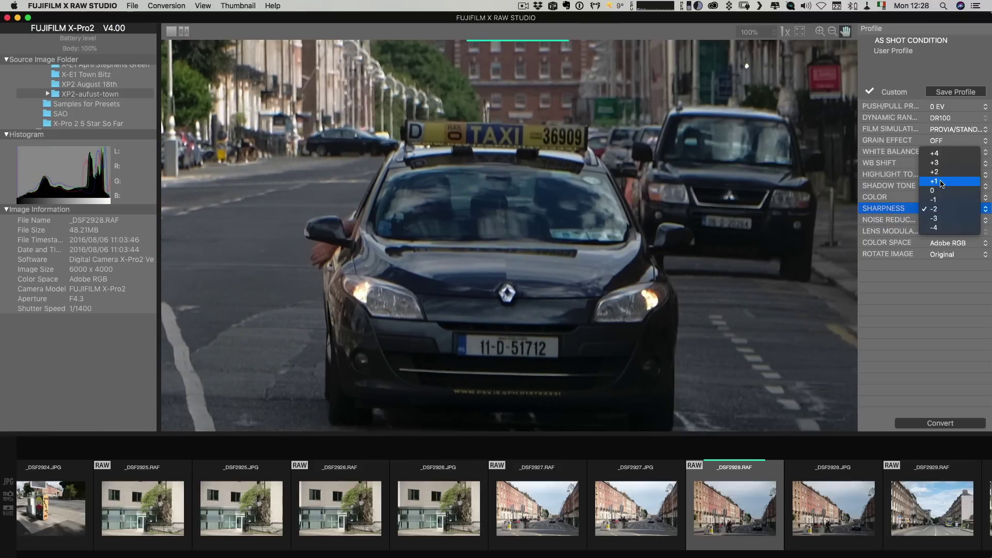
{"action": "key", "text": "Escape"}
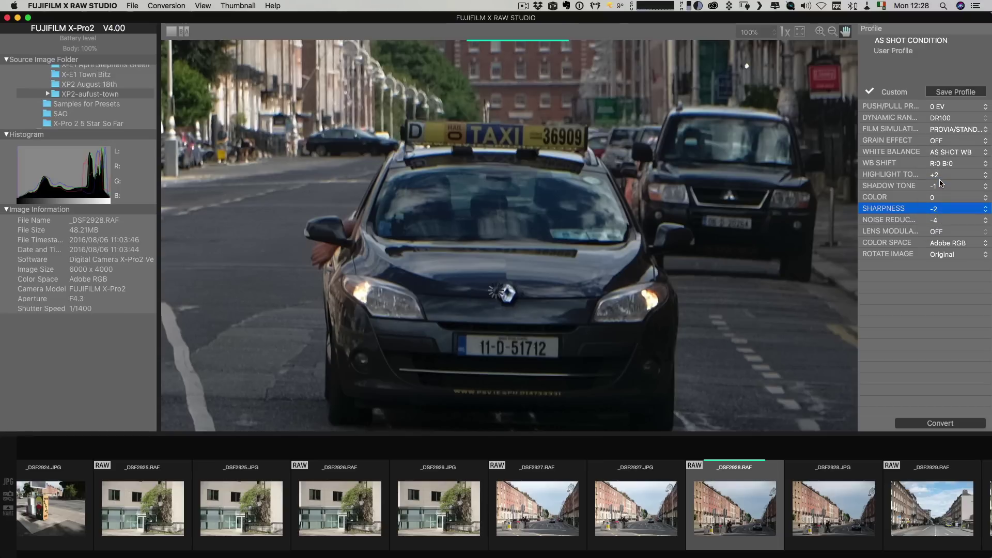
{"action": "left_click_drag", "start_coordinate": [422, 299], "coordinate": [401, 221]}
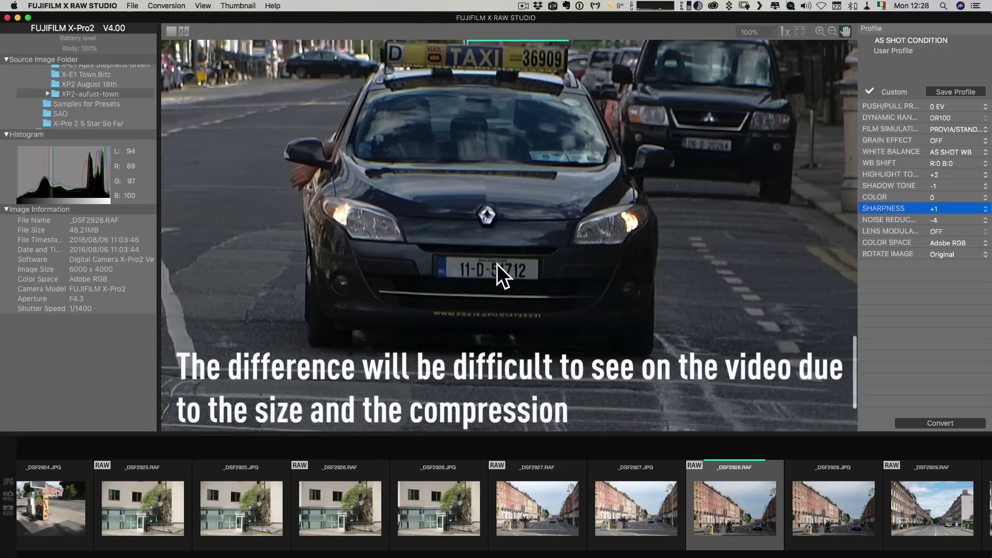
{"action": "left_click", "coordinate": [951, 208]}
{"action": "left_click", "coordinate": [943, 184]}
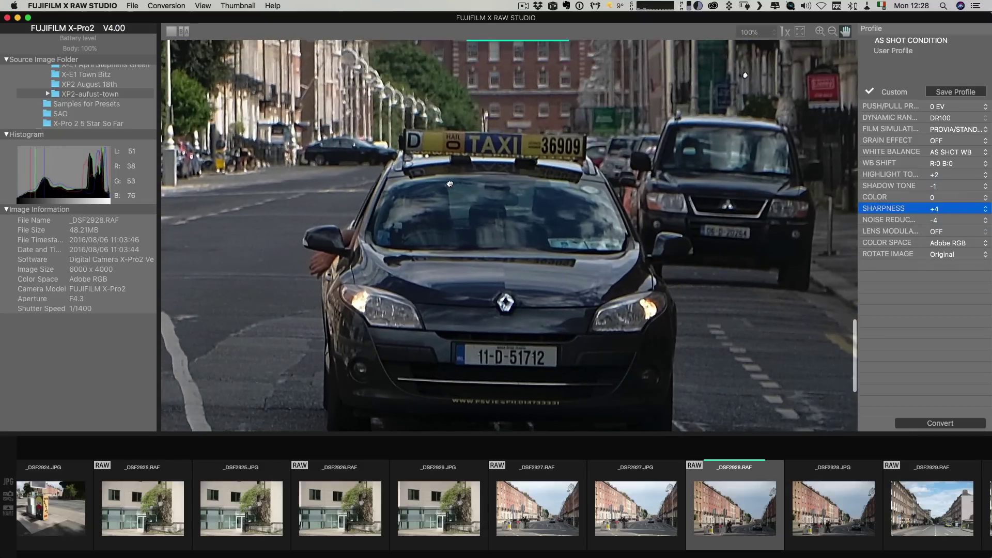
Look around the taxi at +4, then set sharpness back to 0
{"action": "scroll", "coordinate": [517, 233], "scroll_direction": "up", "scroll_amount": 5}
{"action": "scroll", "coordinate": [516, 233], "scroll_direction": "left", "scroll_amount": 5}
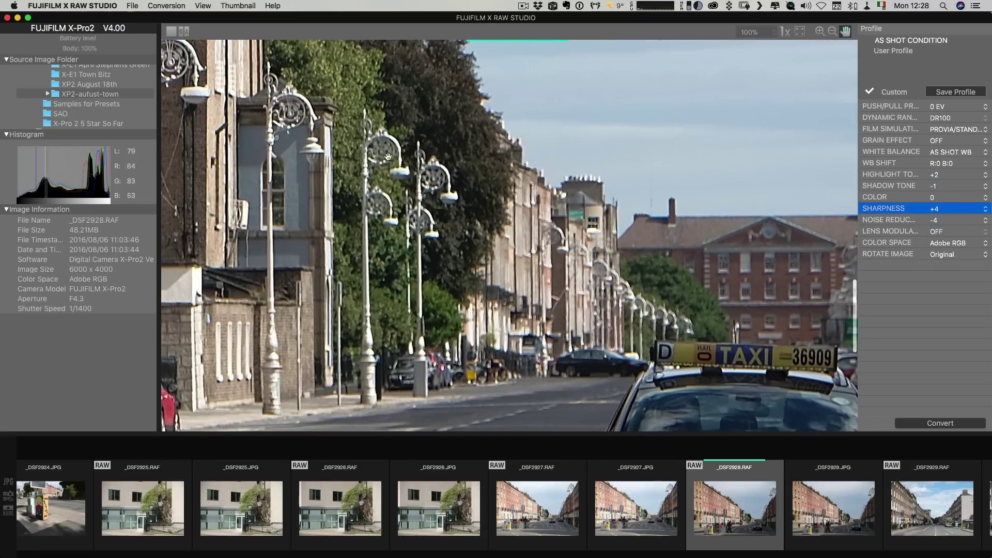
{"action": "scroll", "coordinate": [593, 175], "scroll_direction": "up", "scroll_amount": 5}
{"action": "scroll", "coordinate": [593, 176], "scroll_direction": "left", "scroll_amount": 5}
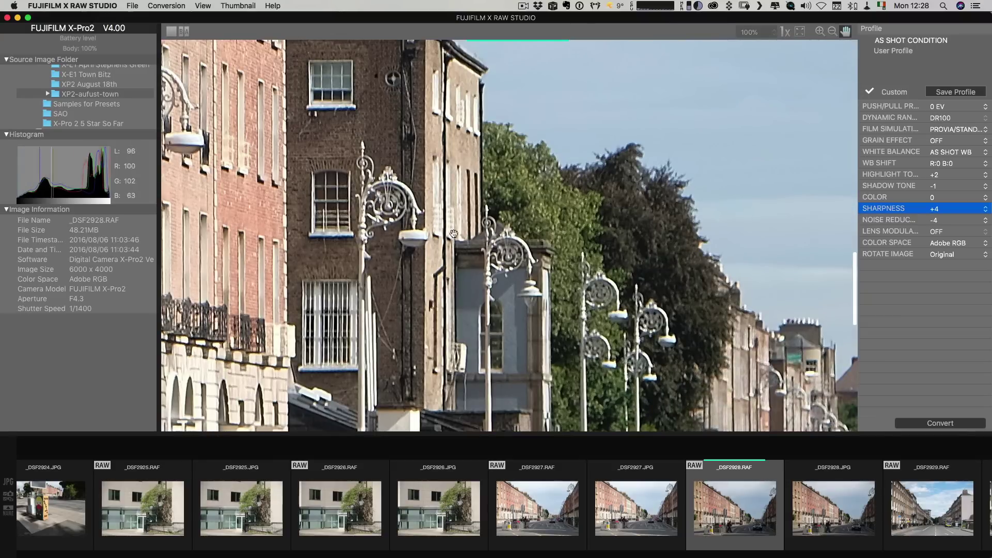
{"action": "scroll", "coordinate": [428, 279], "scroll_direction": "up", "scroll_amount": 3}
{"action": "scroll", "coordinate": [429, 279], "scroll_direction": "left", "scroll_amount": 5}
{"action": "scroll", "coordinate": [428, 279], "scroll_direction": "down", "scroll_amount": 8}
{"action": "scroll", "coordinate": [428, 279], "scroll_direction": "right", "scroll_amount": 8}
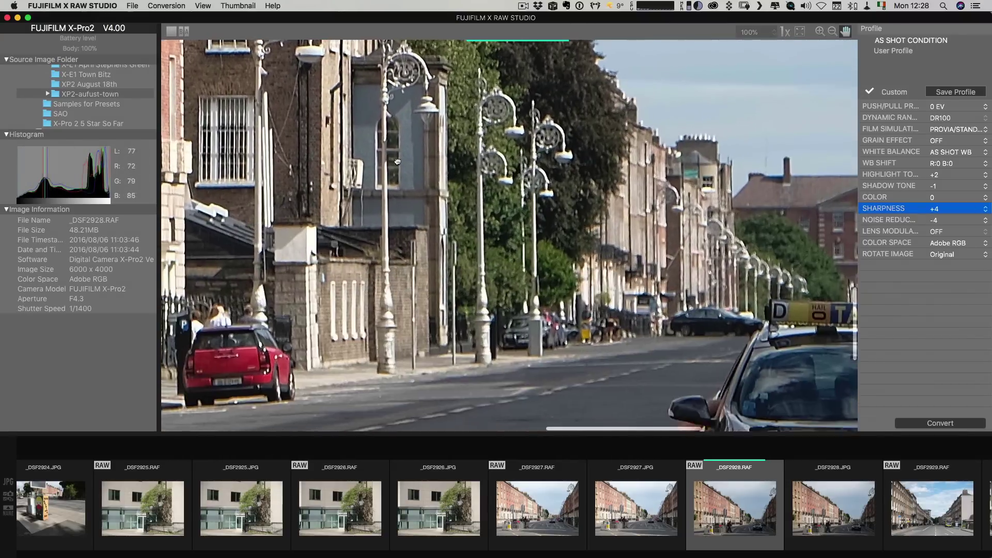
{"action": "scroll", "coordinate": [425, 185], "scroll_direction": "down", "scroll_amount": 2}
{"action": "scroll", "coordinate": [424, 185], "scroll_direction": "right", "scroll_amount": 2}
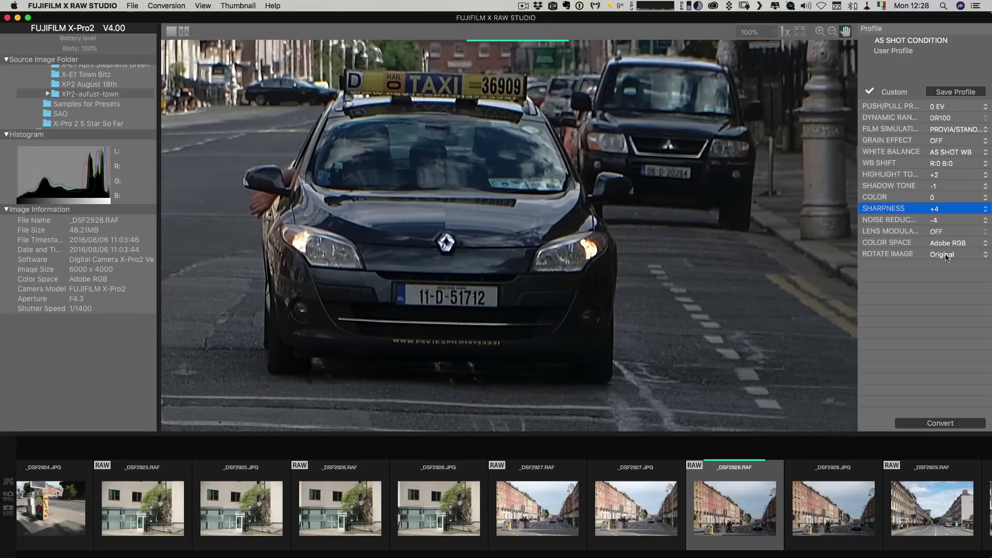
{"action": "left_click", "coordinate": [934, 207]}
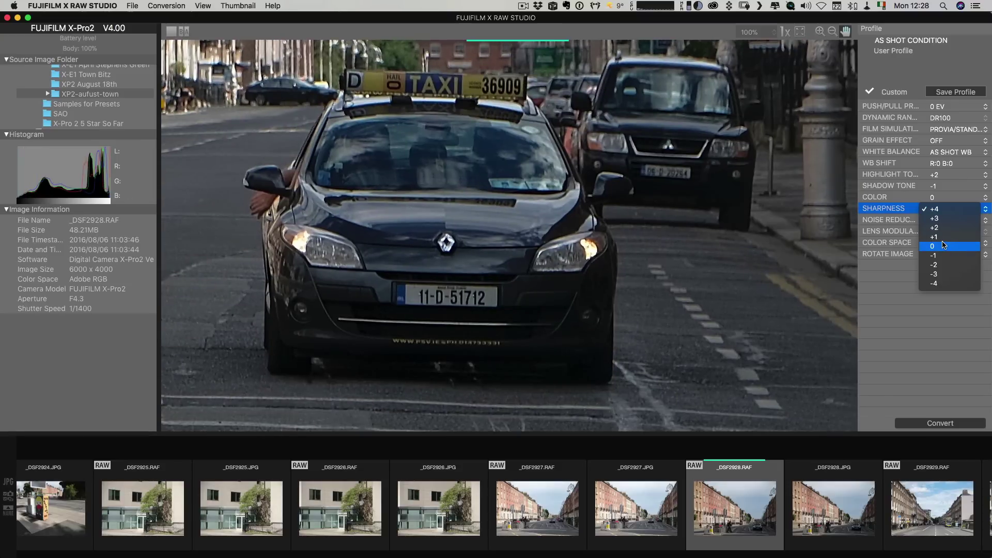
{"action": "key", "text": "Escape"}
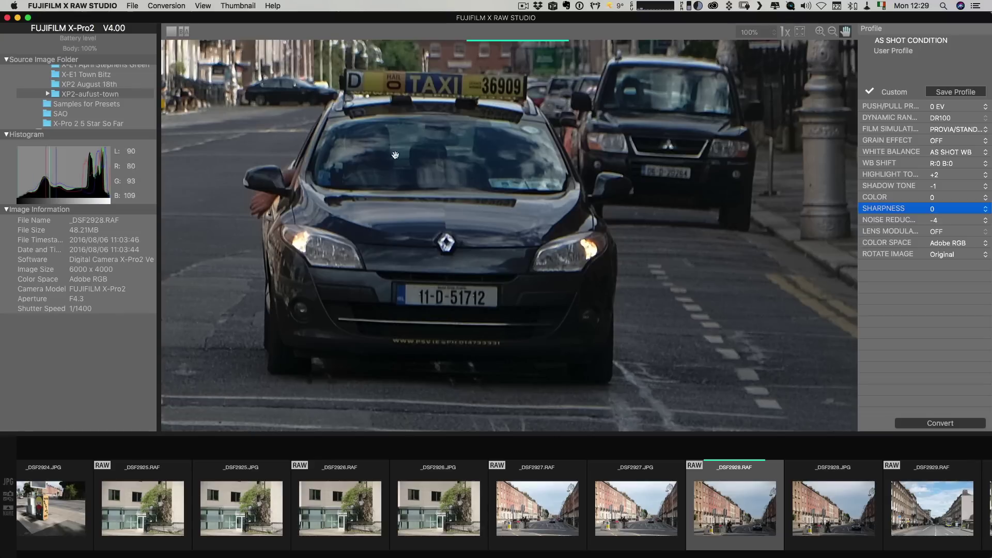
Switch the viewer to Full view so the whole forest log photo fits
{"action": "left_click", "coordinate": [800, 32]}
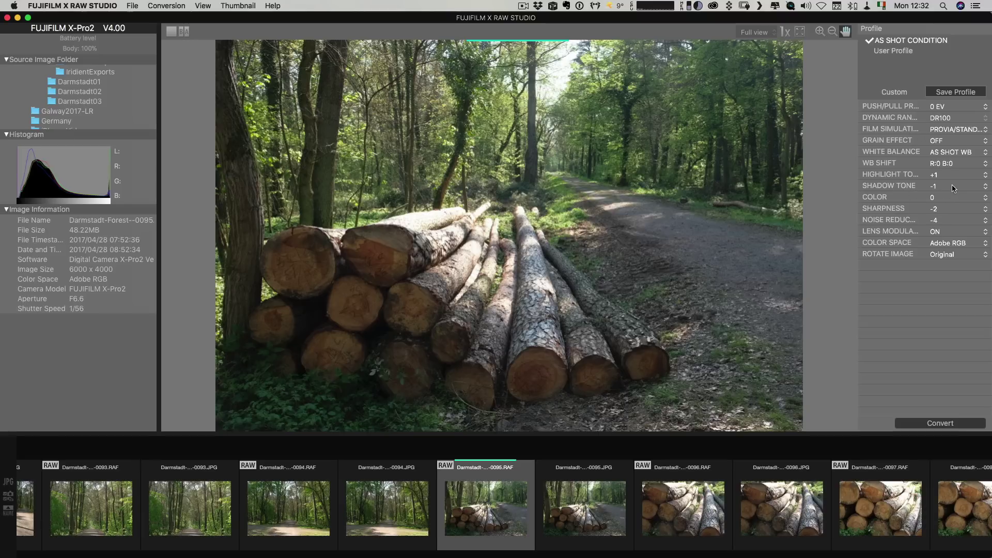
Set the log photo's shadow tone to 0, after briefly trying +1
{"action": "left_click", "coordinate": [955, 188]}
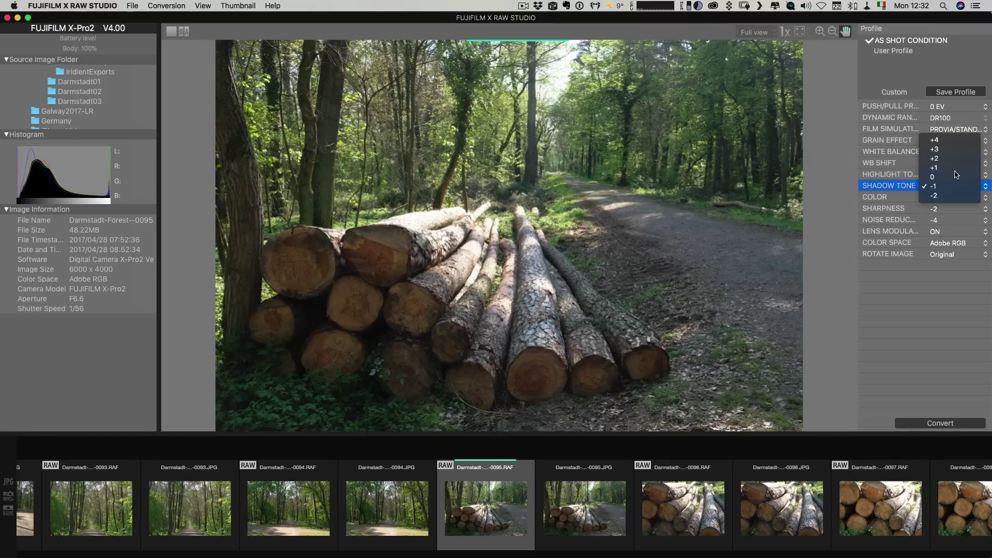
{"action": "left_click", "coordinate": [956, 175]}
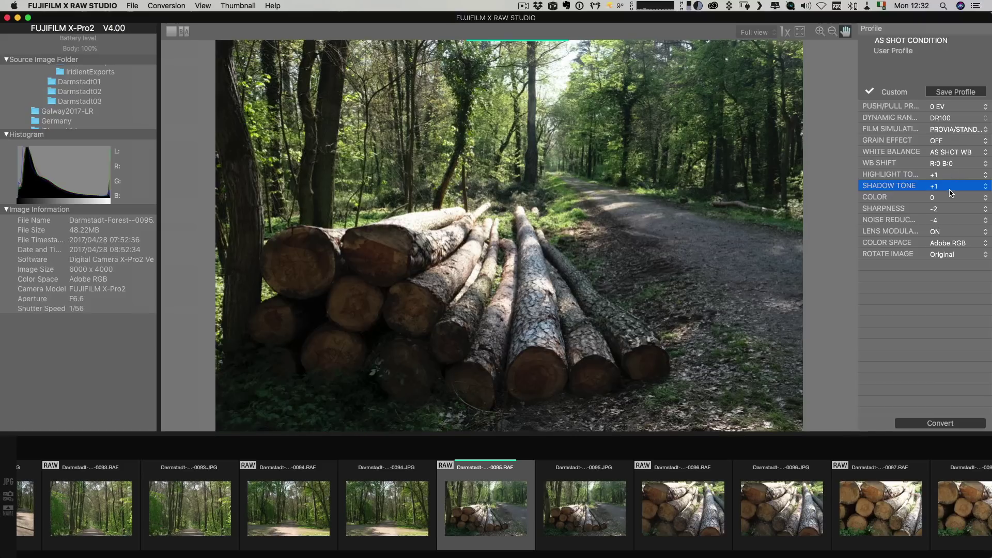
{"action": "left_click", "coordinate": [951, 192]}
{"action": "left_click", "coordinate": [951, 195]}
{"action": "left_click_drag", "start_coordinate": [935, 187], "coordinate": [937, 178]}
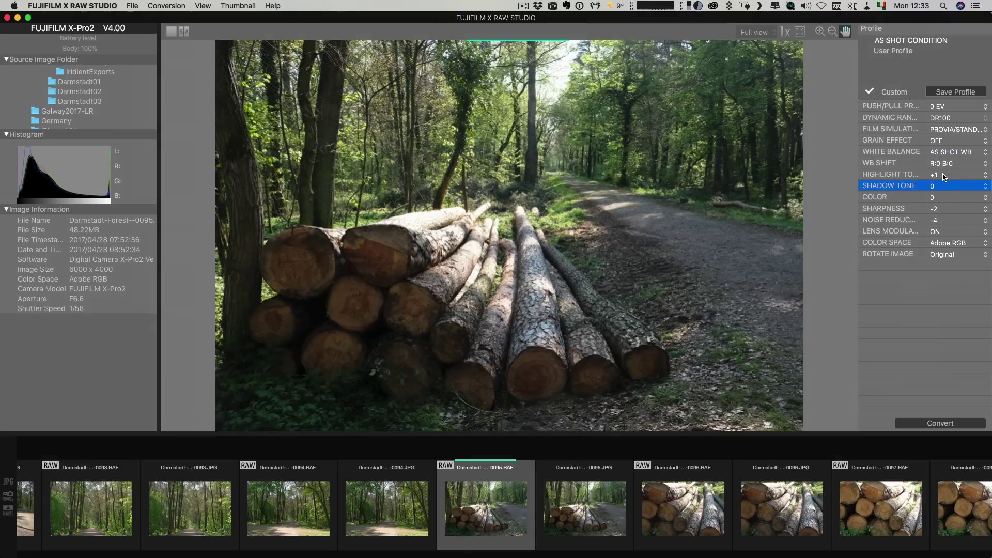
Set highlight tone to -1 and apply the Velvia/VIVID film simulation
{"action": "left_click", "coordinate": [944, 178]}
{"action": "left_click", "coordinate": [942, 195]}
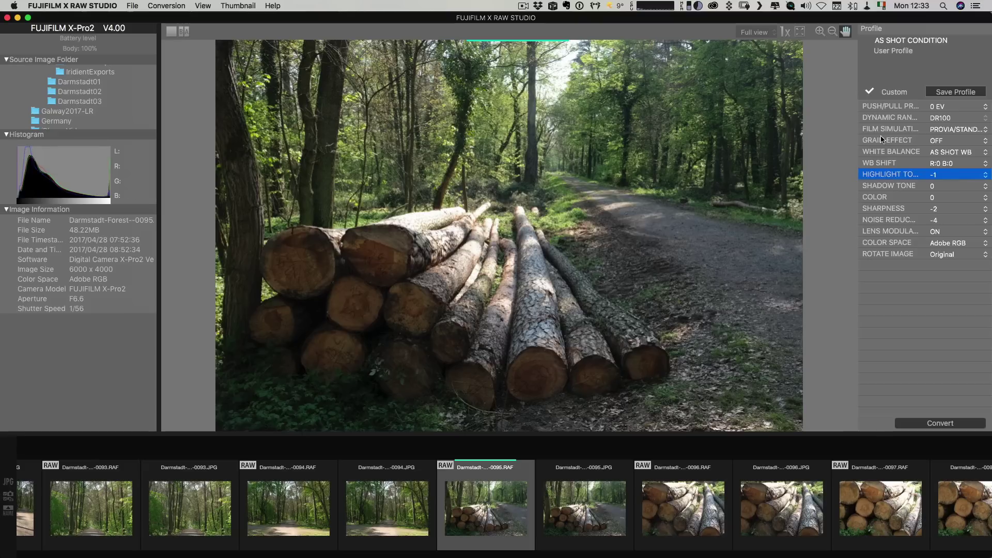
{"action": "left_click", "coordinate": [964, 126]}
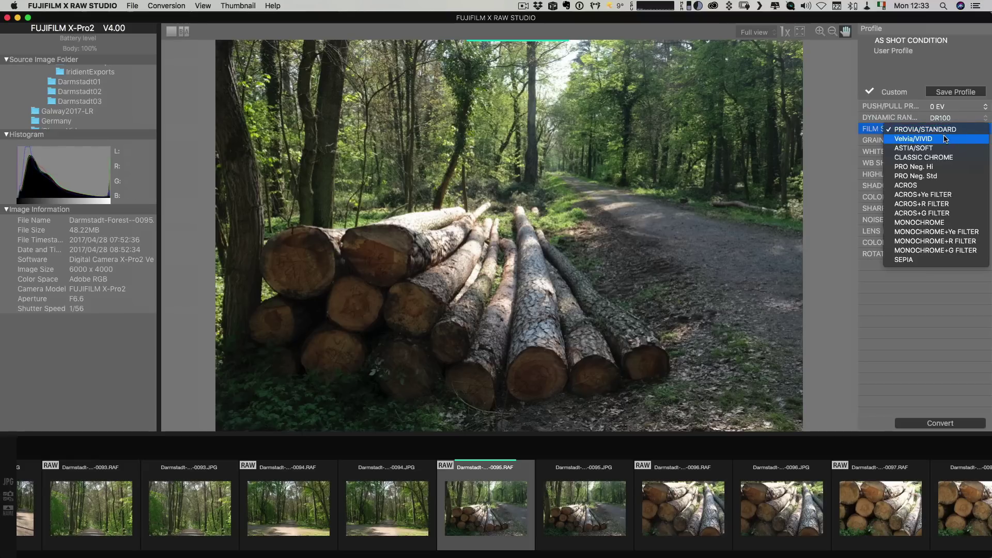
{"action": "left_click", "coordinate": [943, 137]}
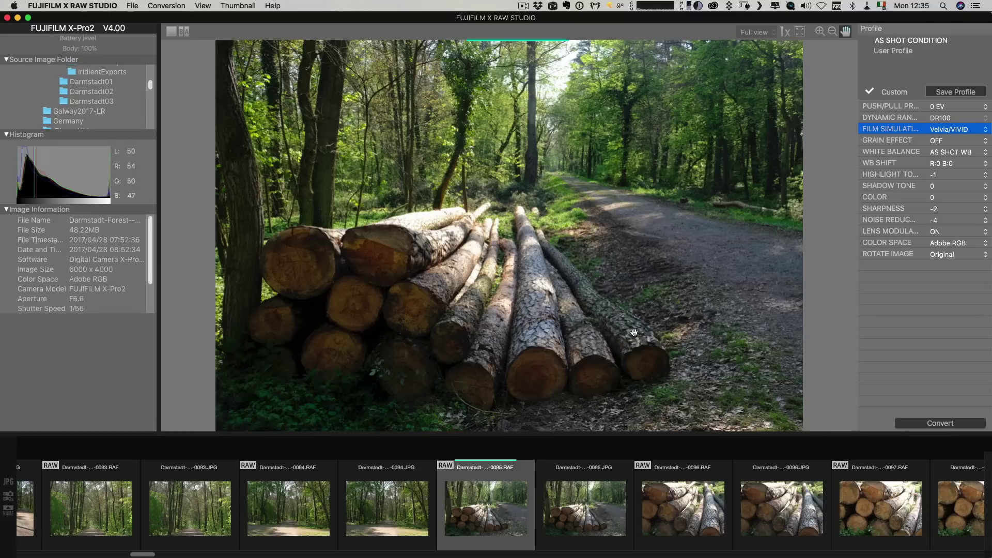
Convert the edited log RAW into the JPEG Darmstadt-Forest 0095(1).jpg
{"action": "left_click", "coordinate": [926, 424]}
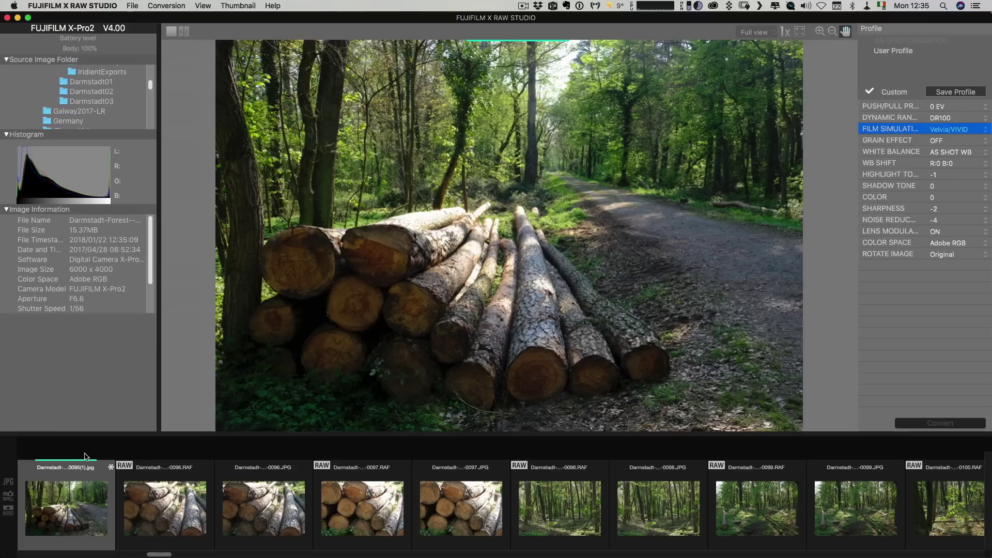
Bring up the context menu on the new JPEG thumbnail, then dismiss it
{"action": "right_click", "coordinate": [69, 504]}
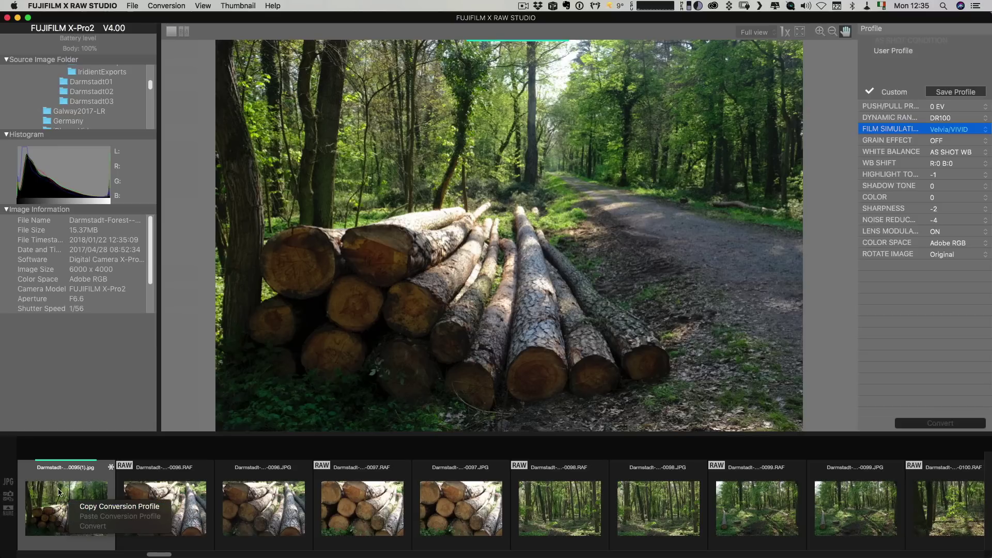
{"action": "left_click", "coordinate": [66, 486]}
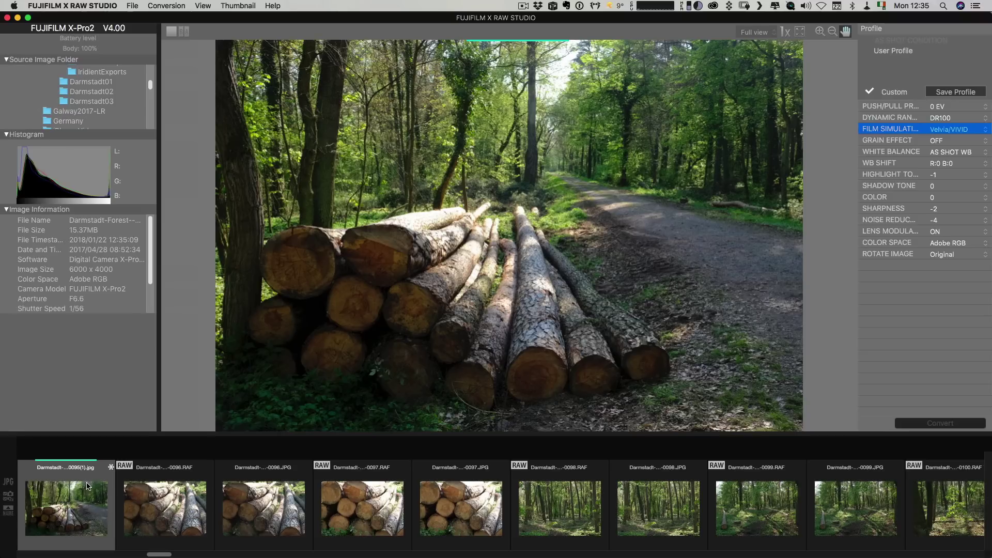